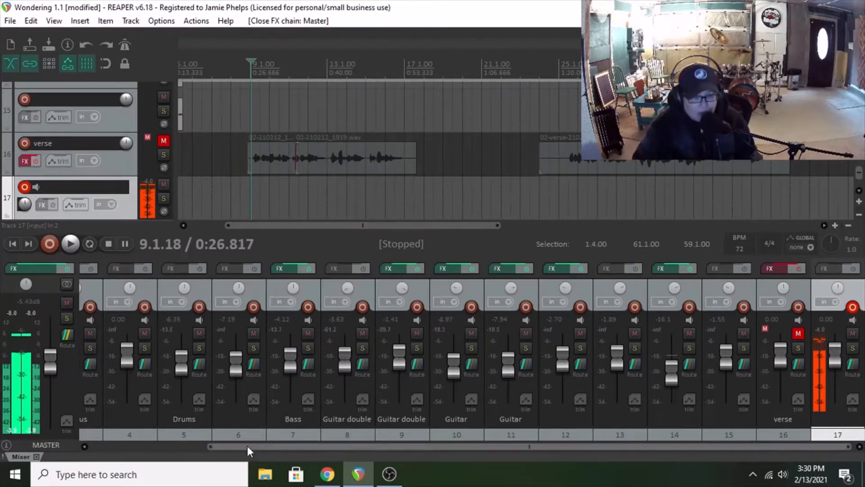
Step: Solo mixer tracks 12 and 17
left_click_drag(247, 445, 264, 460)
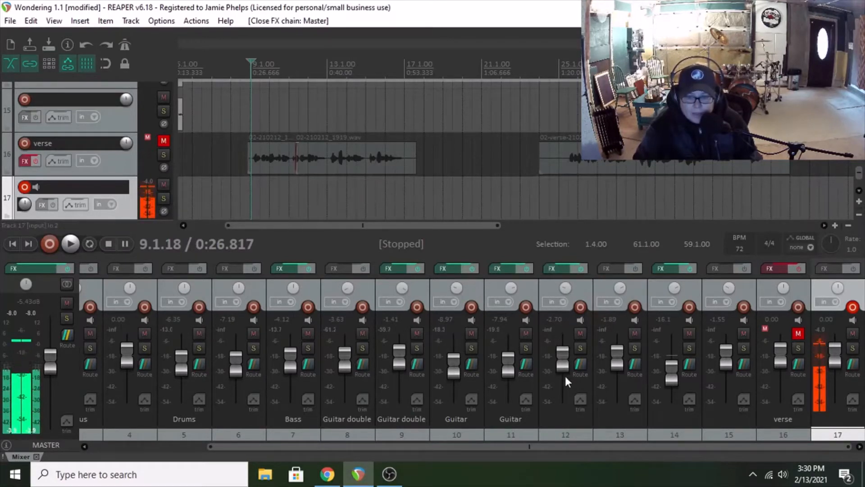
left_click(580, 349)
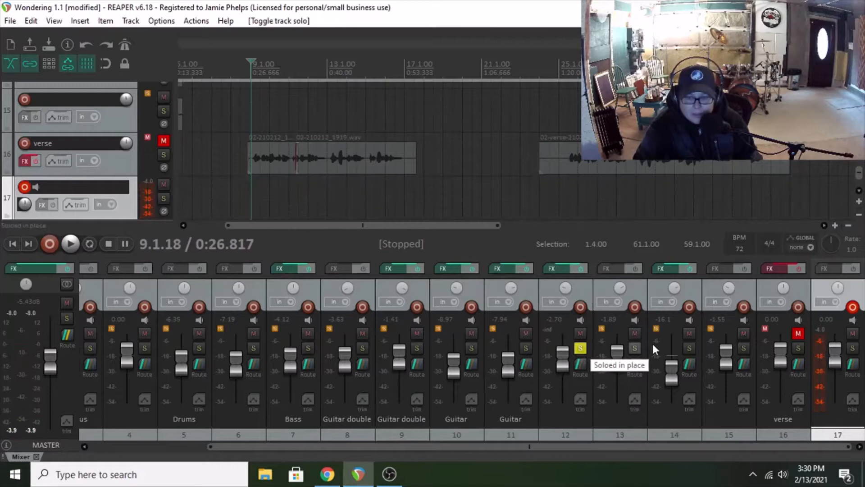
left_click(854, 349)
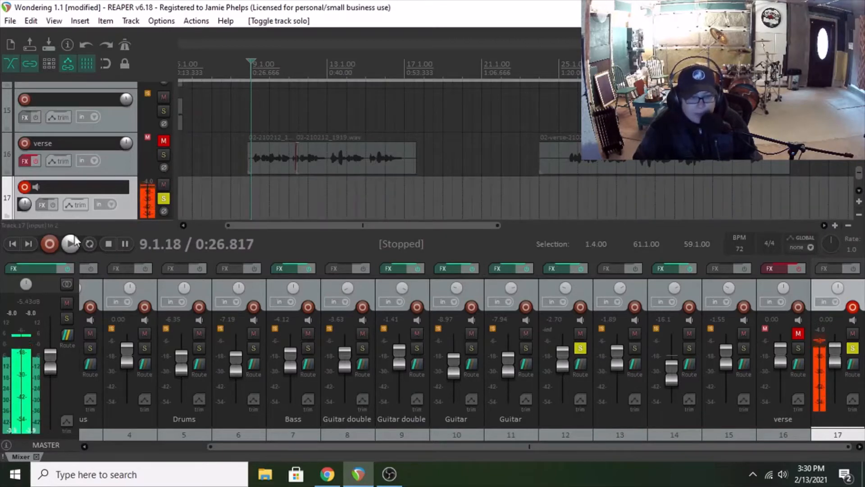
Step: Play soloed track 12 from just before its clip near bar 17, and stop playback after listening
left_click(70, 244)
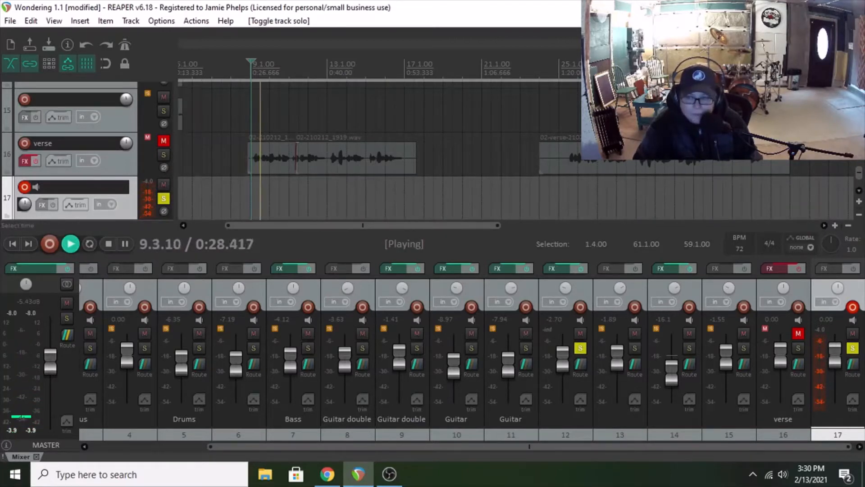
mouse_move(860, 174)
left_mouse_down()
mouse_move(861, 134)
mouse_move(861, 158)
left_mouse_up()
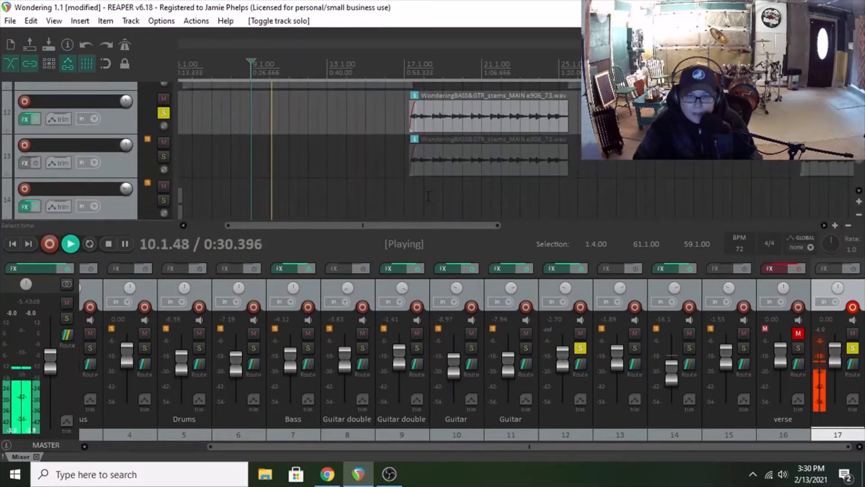
left_click(405, 155)
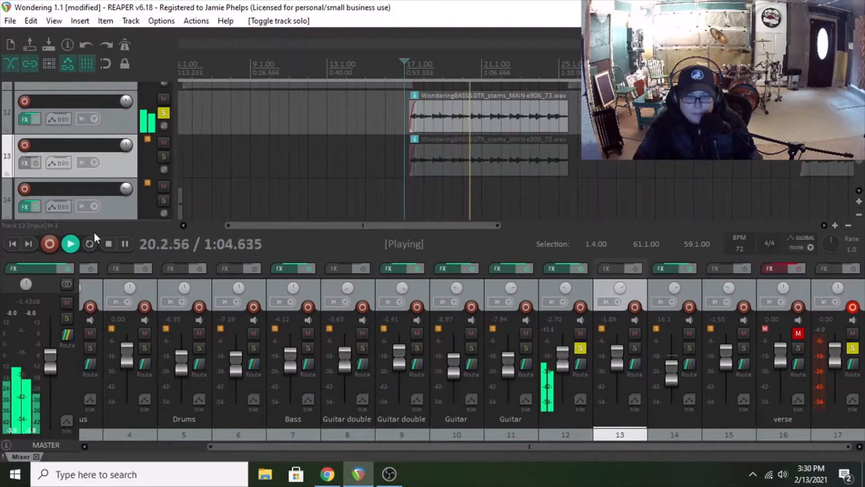
left_click(109, 247)
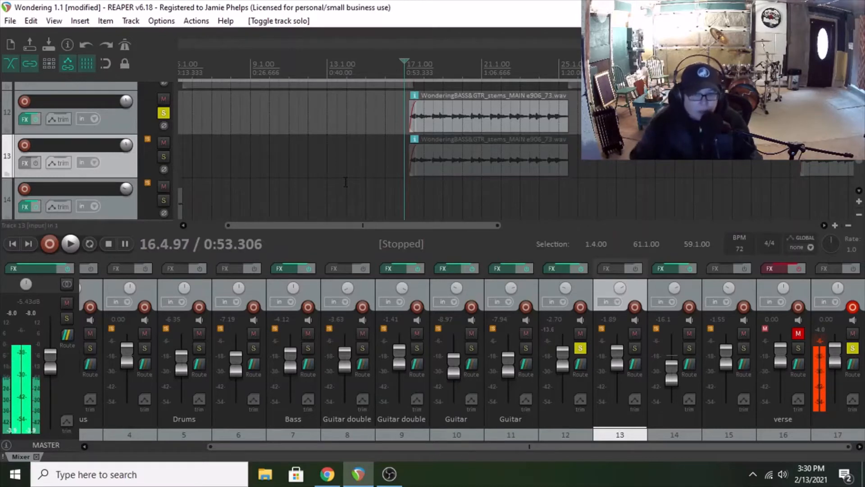
Step: Review track 12's effects chain: the Q2 equalizer, TrueVerb, and GTR Stomp 2 with its Delay and Reverb pedals and available pedal types
left_click(557, 271)
left_click_drag(395, 20, 297, 32)
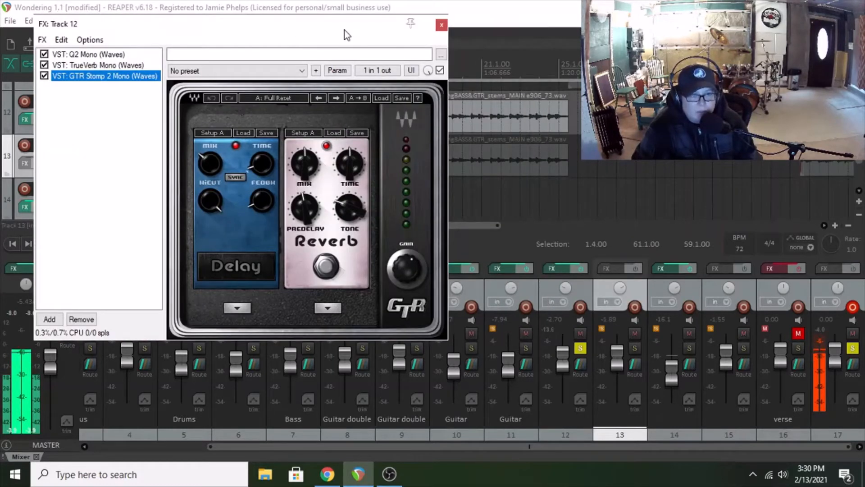
left_click(92, 56)
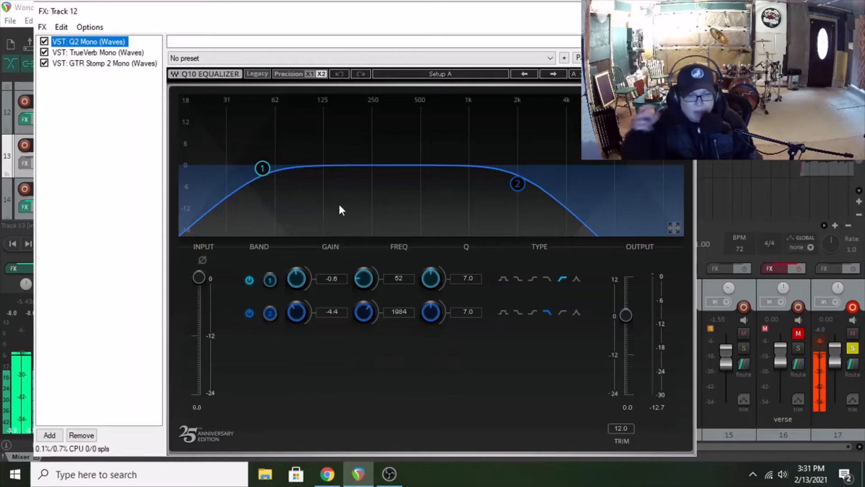
left_click(74, 51)
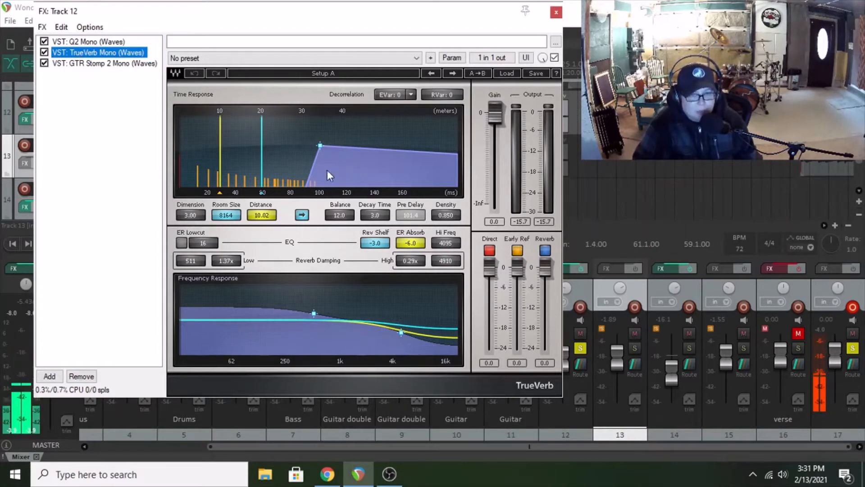
left_click(110, 64)
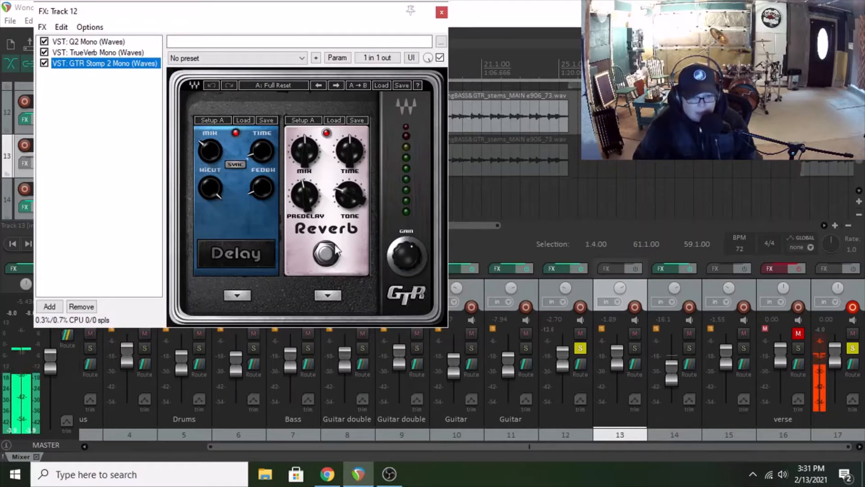
left_click(237, 295)
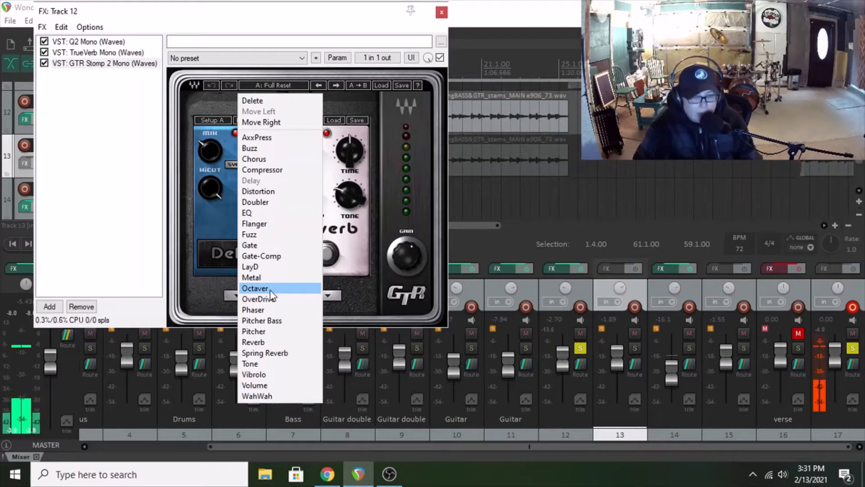
left_click(185, 147)
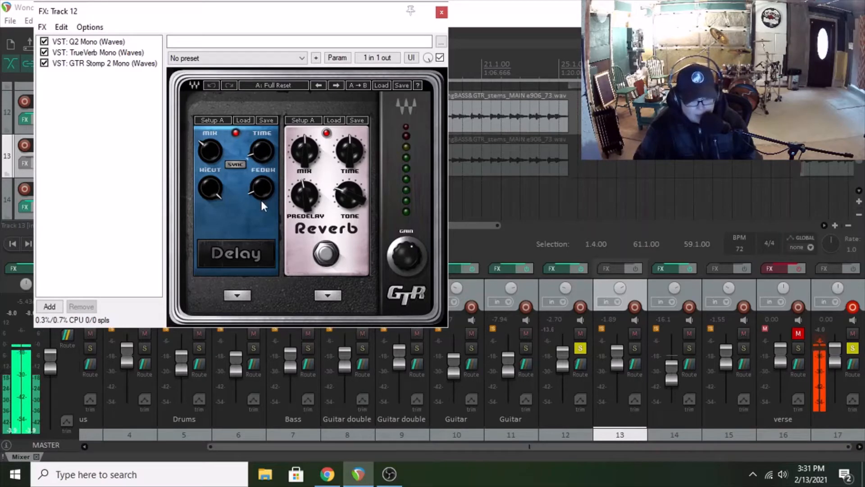
mouse_move(206, 155)
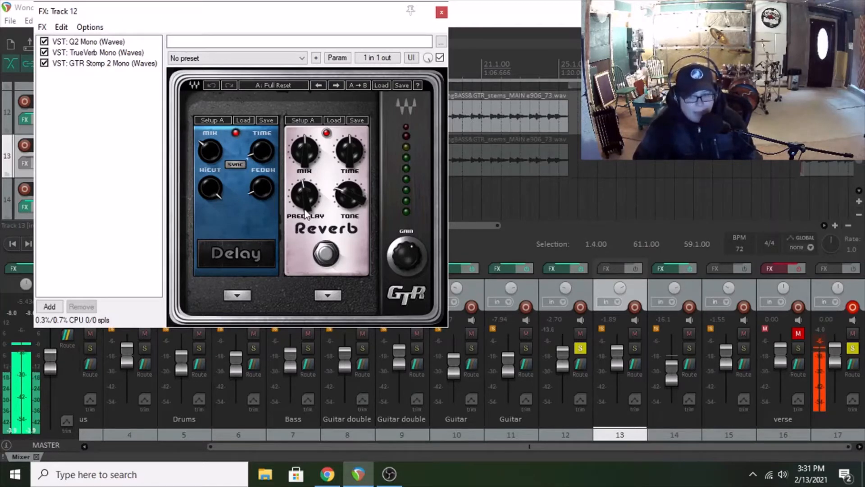
Step: Bypass Q2, TrueVerb and GTR Stomp 2 on track 12 and play the dry guitar
left_click(44, 42)
left_click(44, 53)
left_click(44, 63)
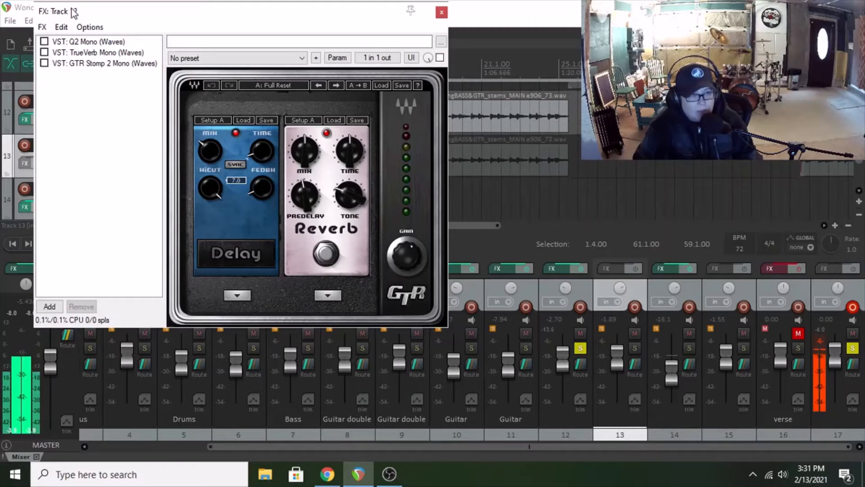
left_click_drag(73, 12, 140, 26)
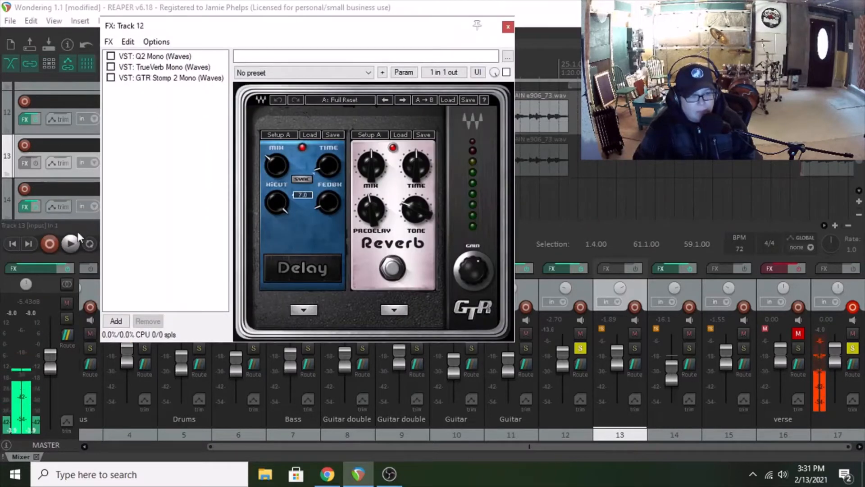
left_click(73, 247)
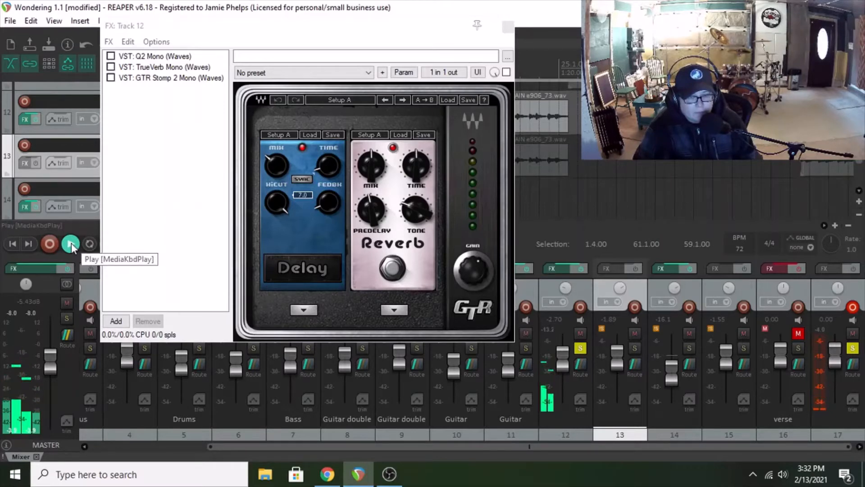
Step: Re-enable Q2, TrueVerb and GTR Stomp 2 one at a time on track 12 while it plays
left_click(110, 57)
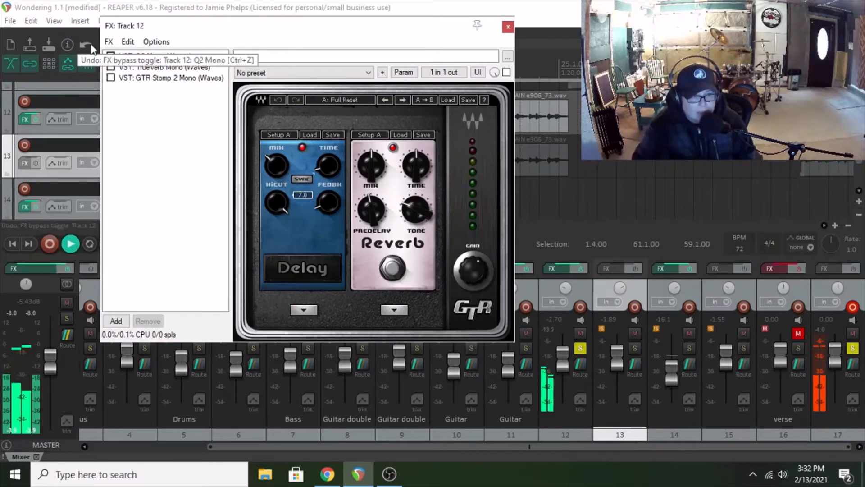
left_click(110, 67)
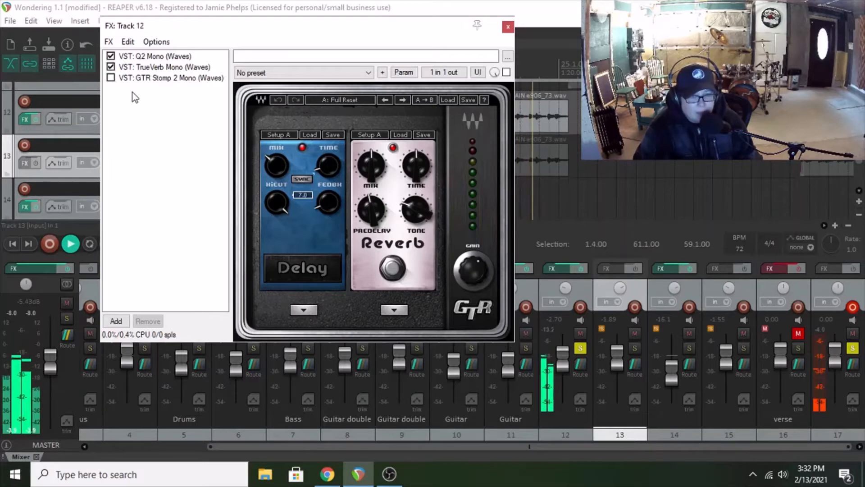
left_click(110, 78)
Step: Replay track 12 while toggling the GTR Stomp 2 Reverb pedal, stop playback and close the track's effects window
left_click(64, 242)
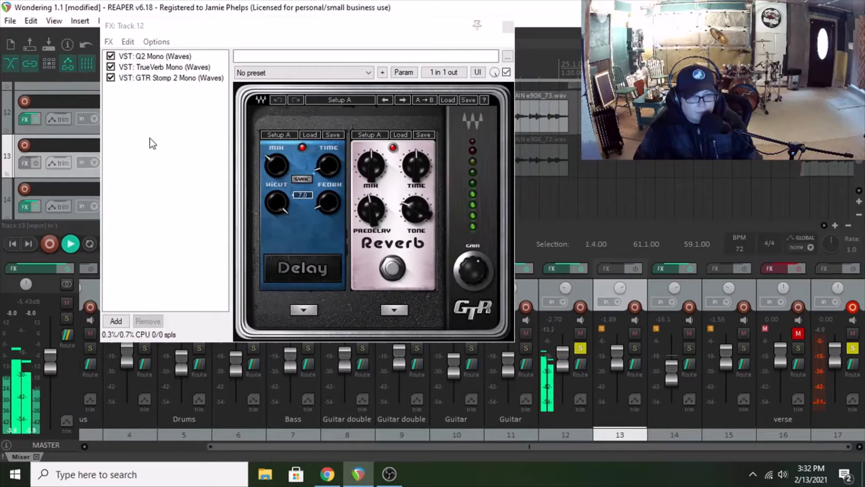
left_click(393, 271)
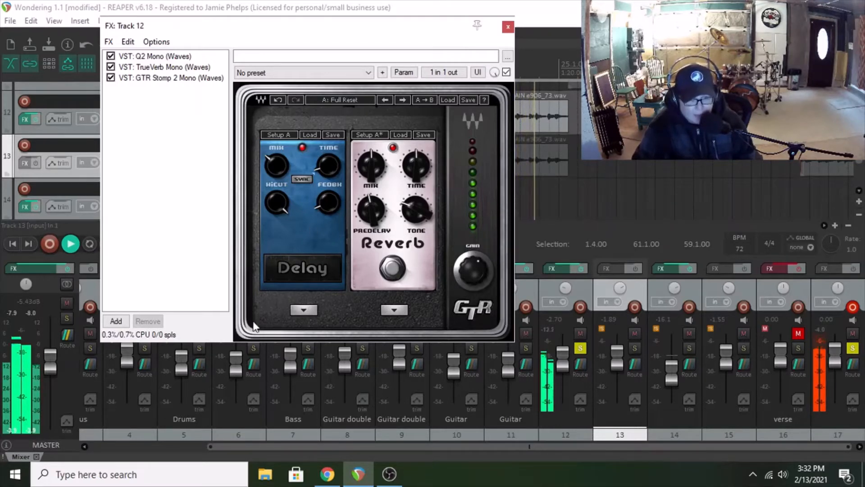
left_click_drag(171, 32, 211, 36)
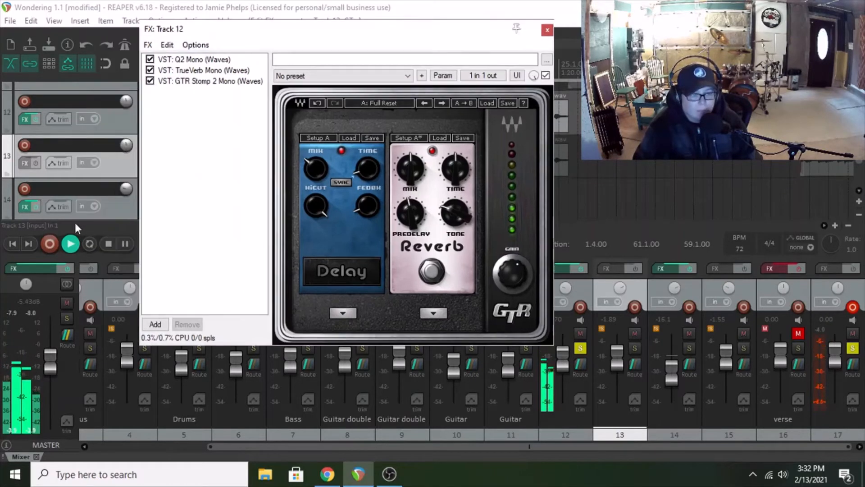
left_click(106, 243)
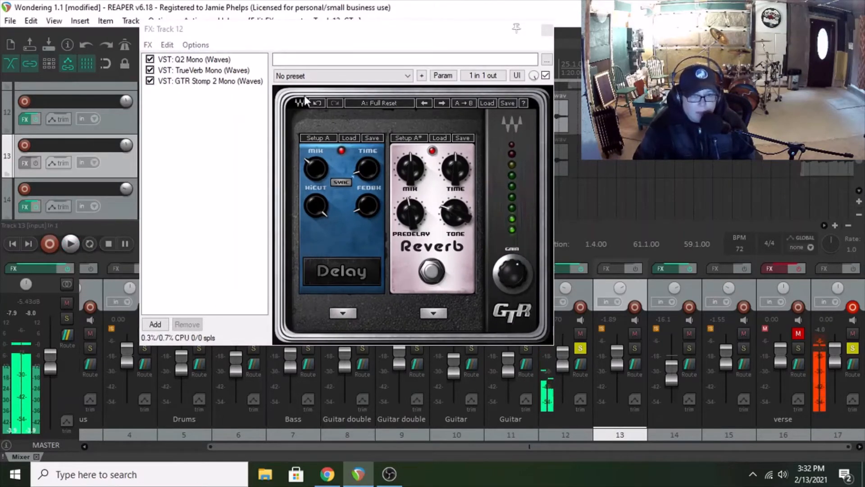
left_click(547, 30)
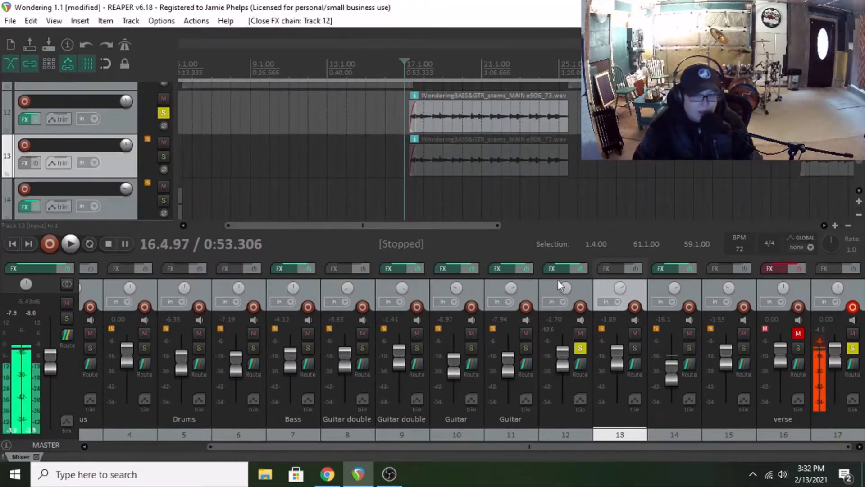
Step: Check the panning of tracks 12 and 13, and solo track 13 to hear both guitars played together
mouse_move(563, 292)
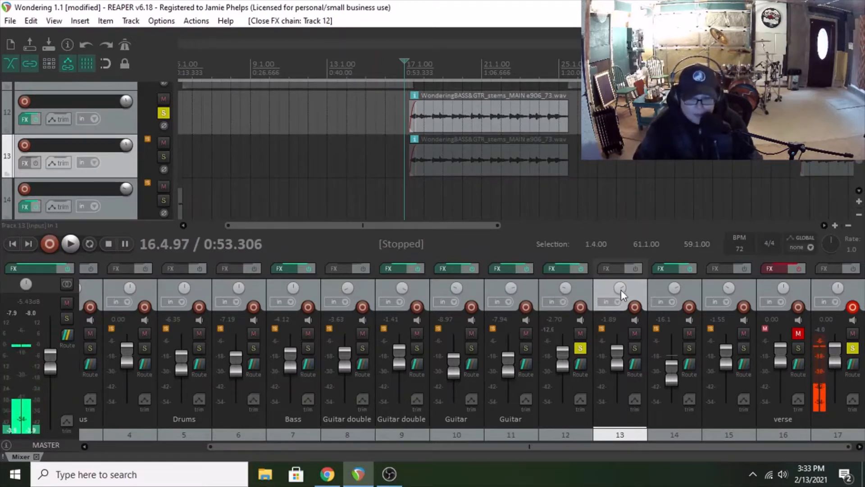
mouse_move(620, 289)
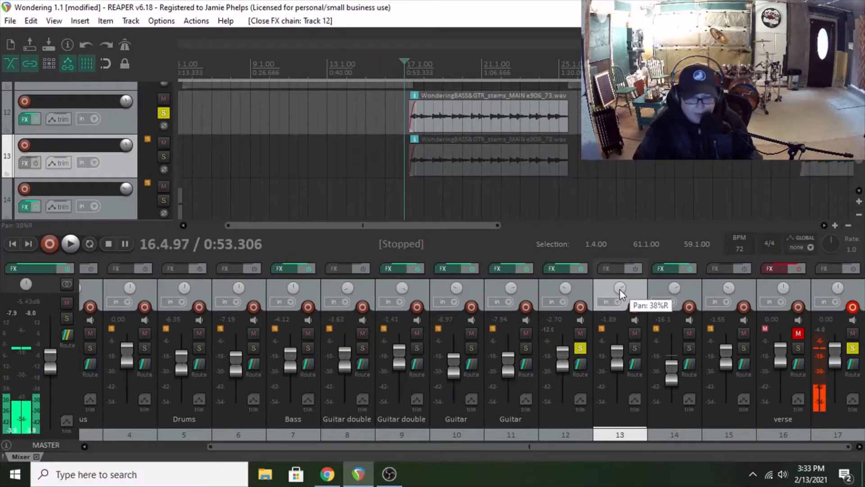
left_click(636, 347)
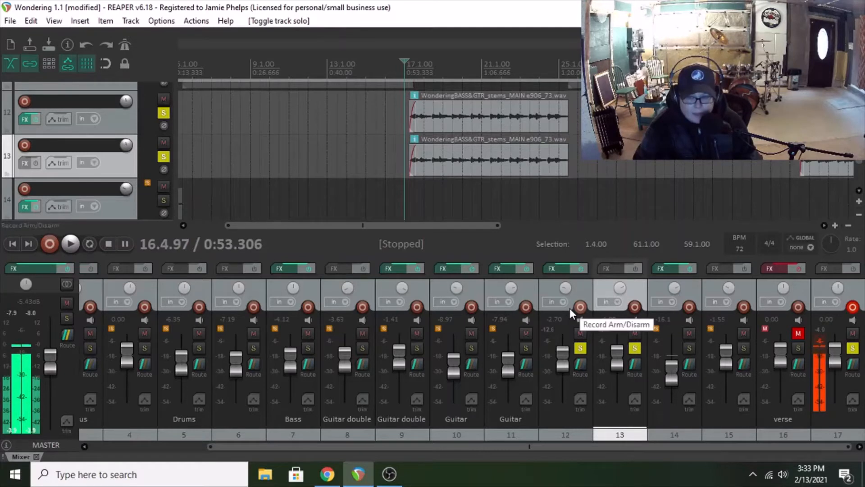
left_click(72, 243)
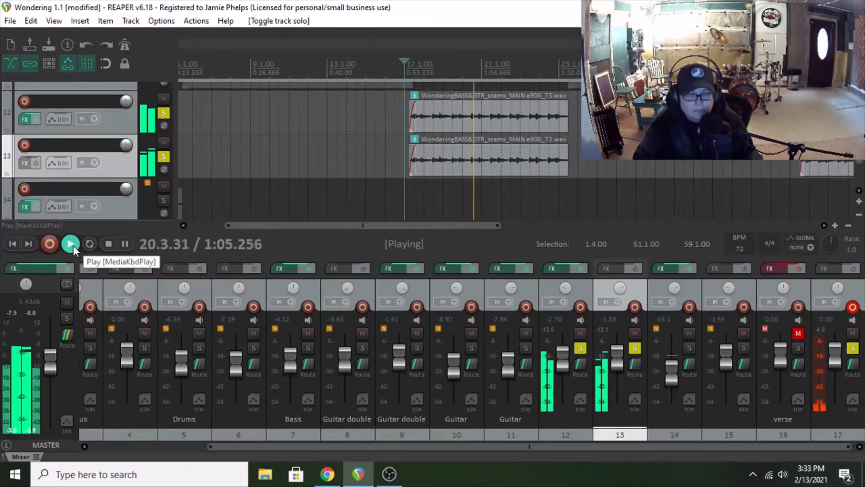
left_click(109, 246)
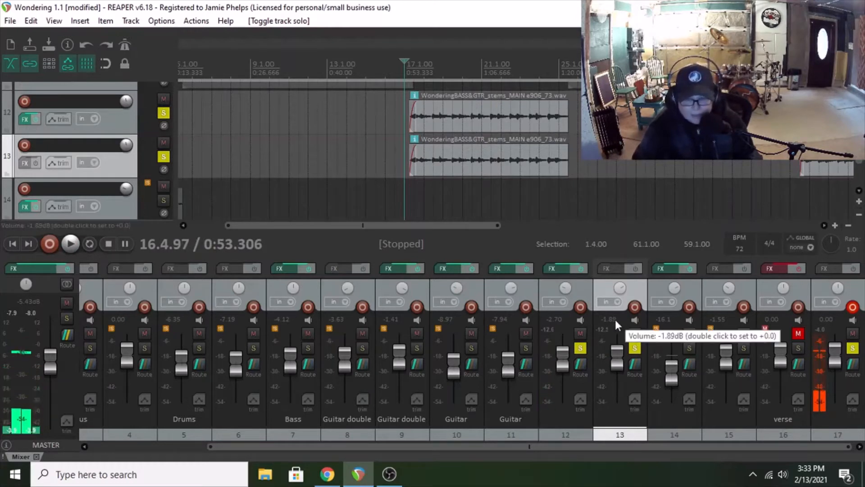
Step: Bypass track 12's whole effects chain during playback with track 13, and re-enable it to compare the sound
left_click(586, 269)
left_click(74, 246)
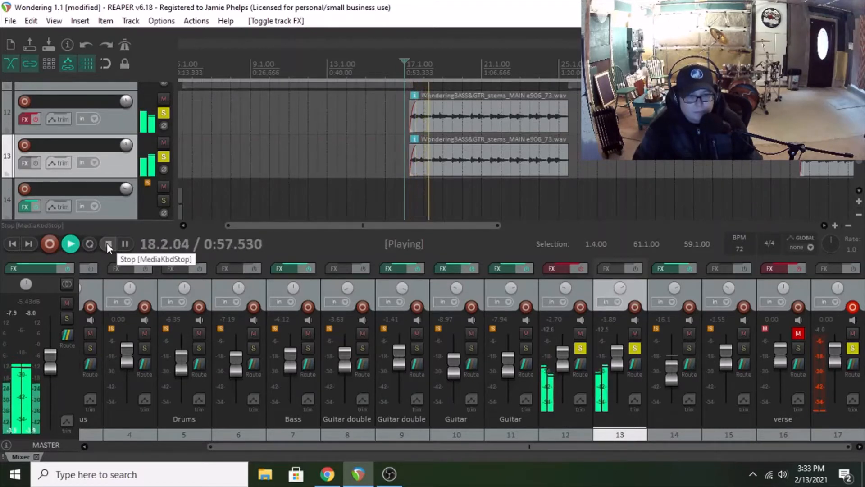
left_click(581, 269)
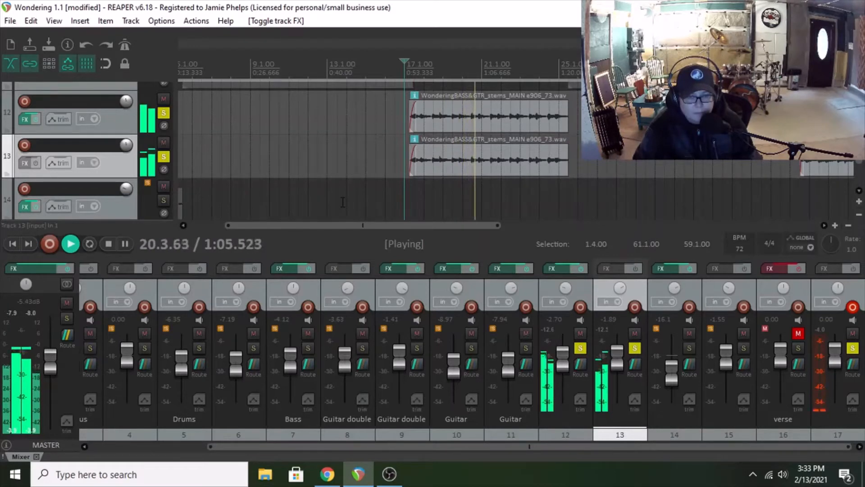
Step: Stop playback and unsolo tracks 12 and 13
left_click(112, 249)
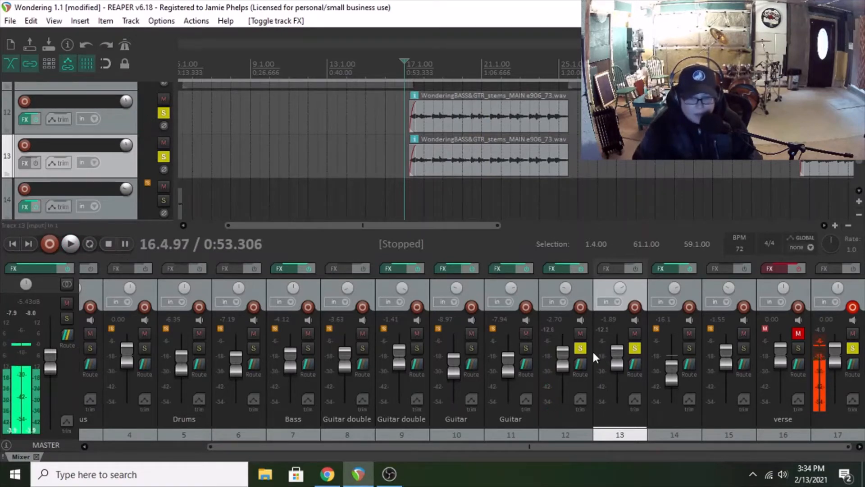
left_click(580, 348)
left_click(635, 348)
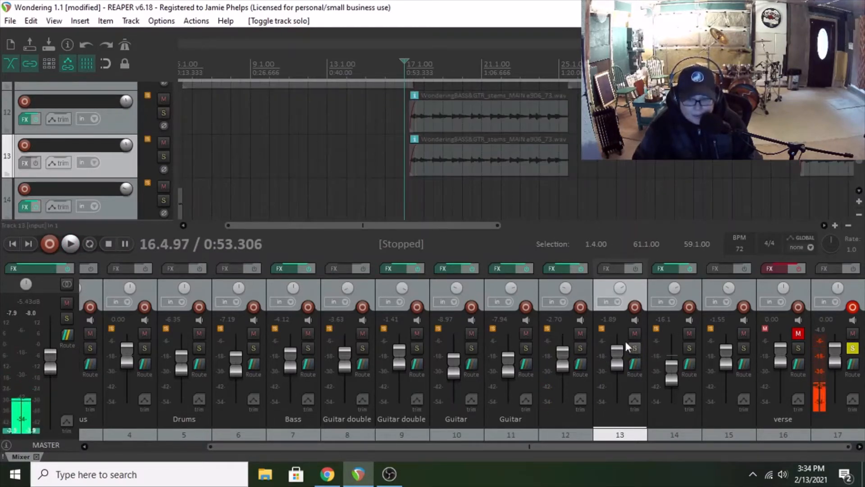
Step: Open the Bass track's effects chain and browse the amp types available in the GTR Amp plug-in without changing the selection
left_click(285, 270)
left_click(68, 74)
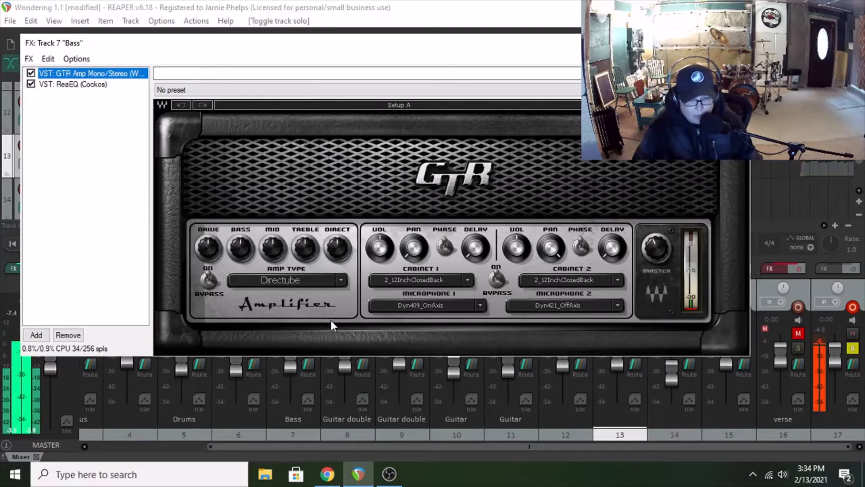
left_click(339, 285)
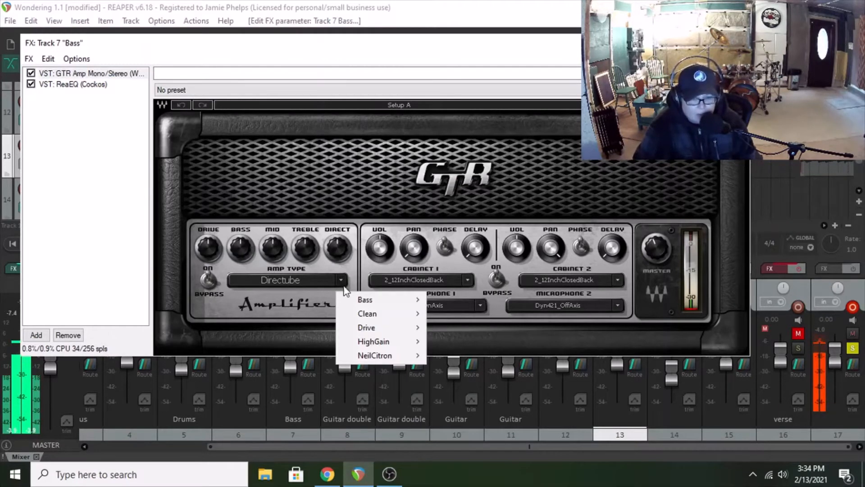
mouse_move(378, 300)
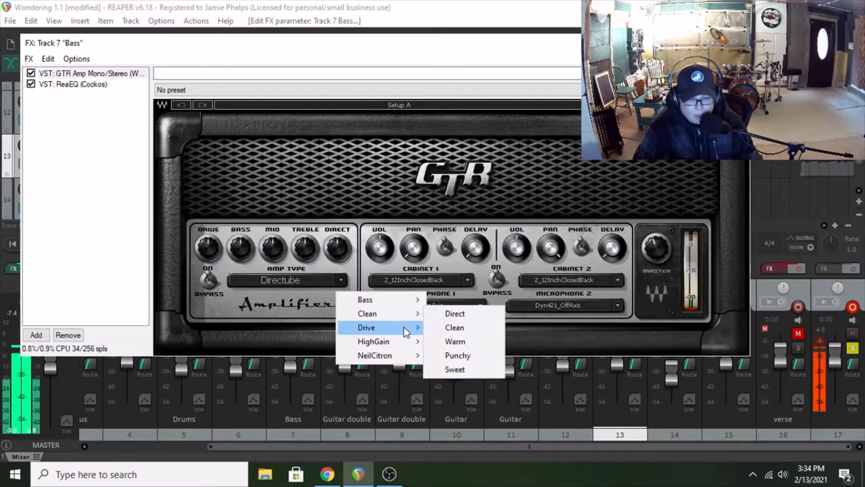
mouse_move(403, 326)
mouse_move(405, 348)
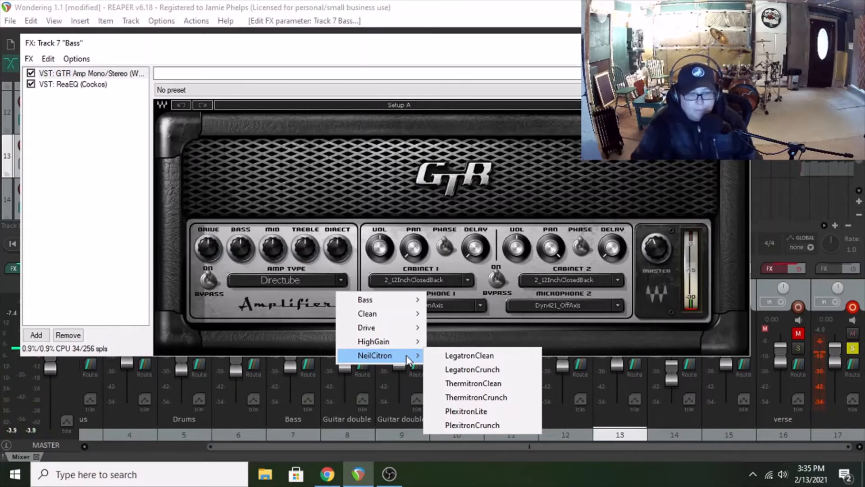
left_click(113, 245)
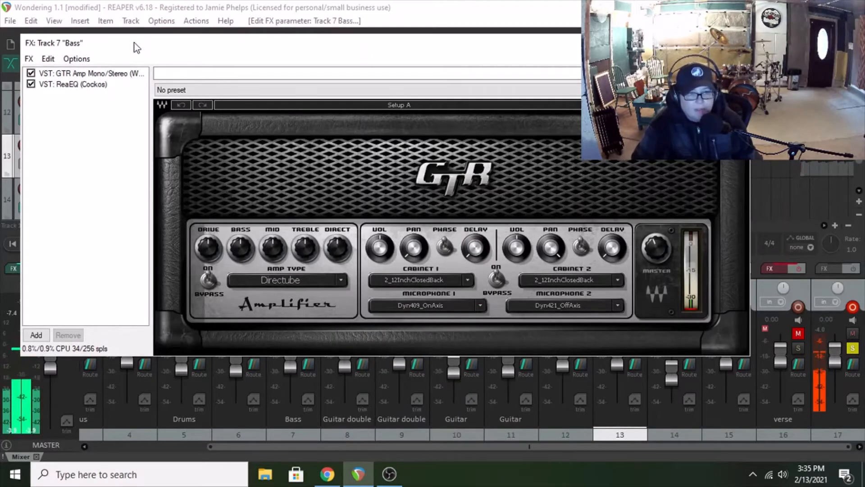
Step: Solo the Bass track and toggle the GTR Amp plug-in's bypass during playback to compare the sound, leaving it enabled
left_click_drag(135, 42, 490, 107)
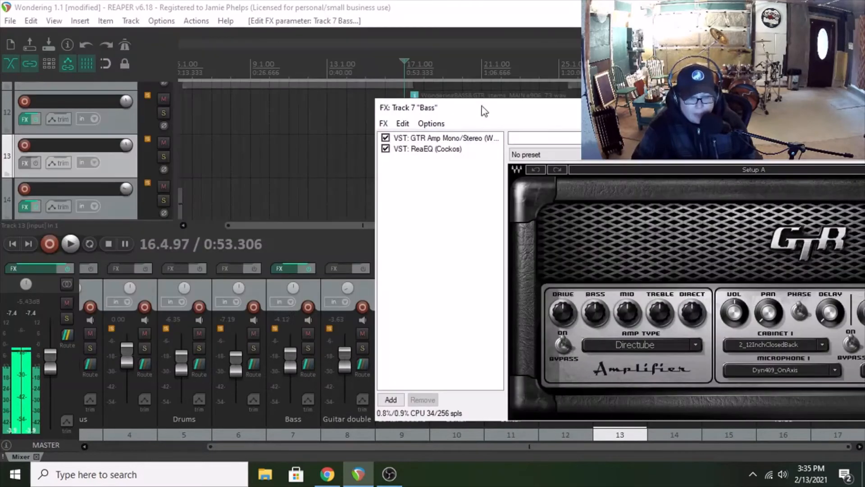
left_click(308, 349)
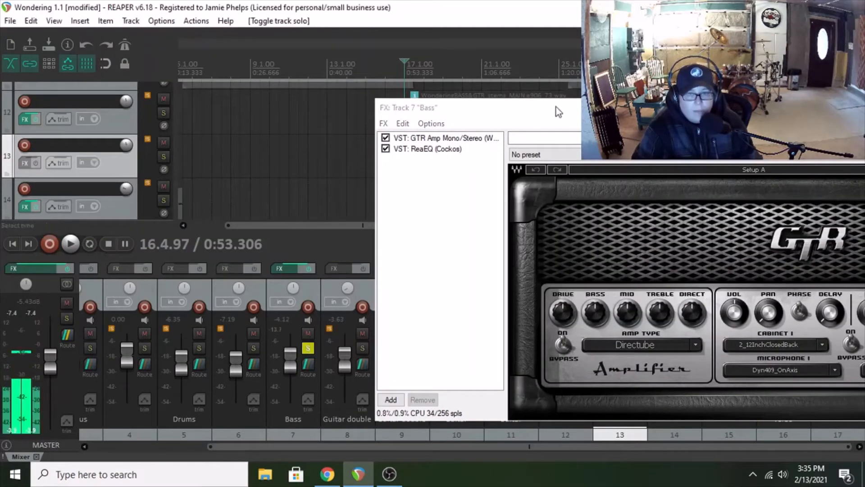
left_click_drag(556, 106, 512, 97)
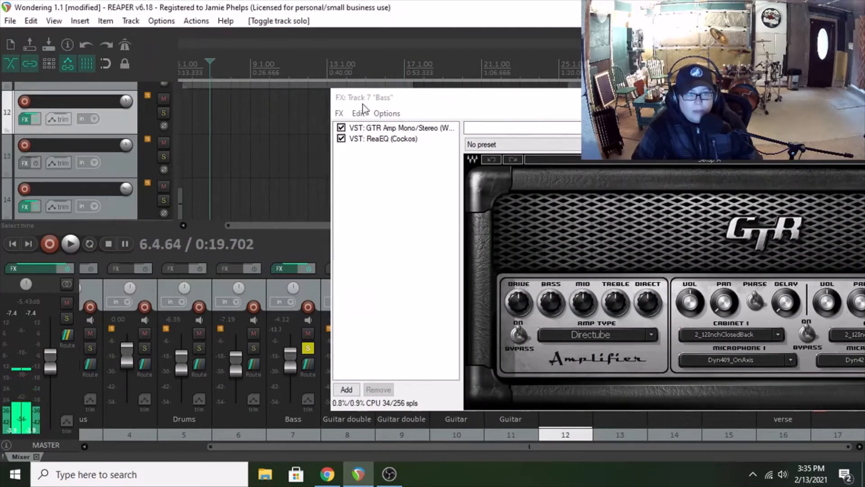
left_click_drag(439, 96, 166, 26)
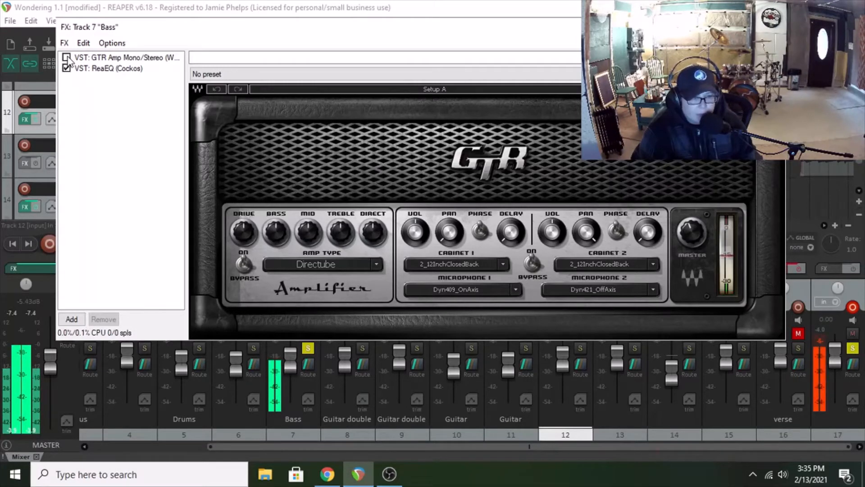
left_click(68, 58)
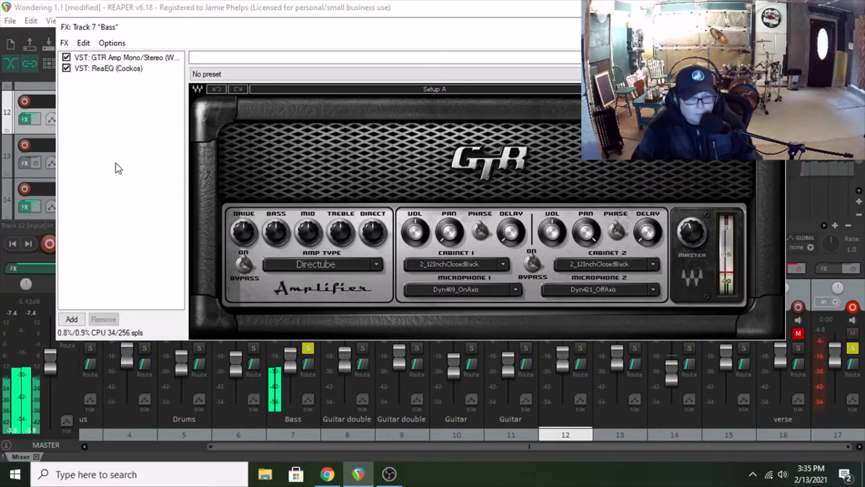
left_click(67, 58)
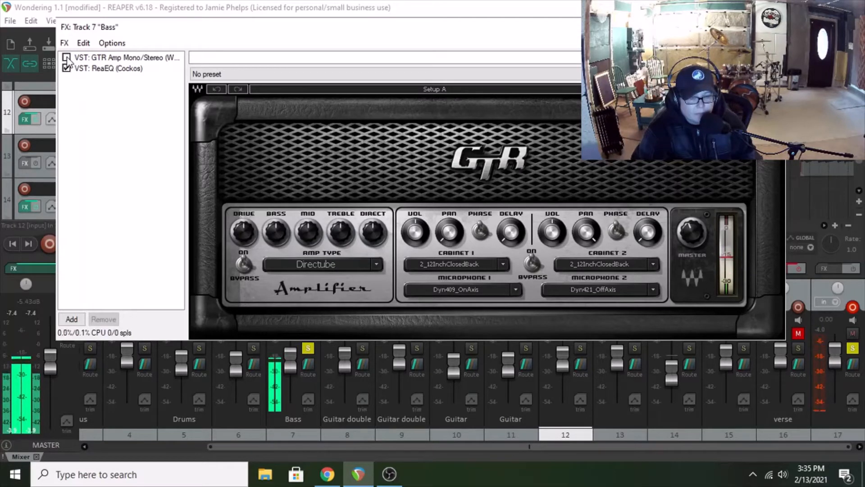
left_click(68, 57)
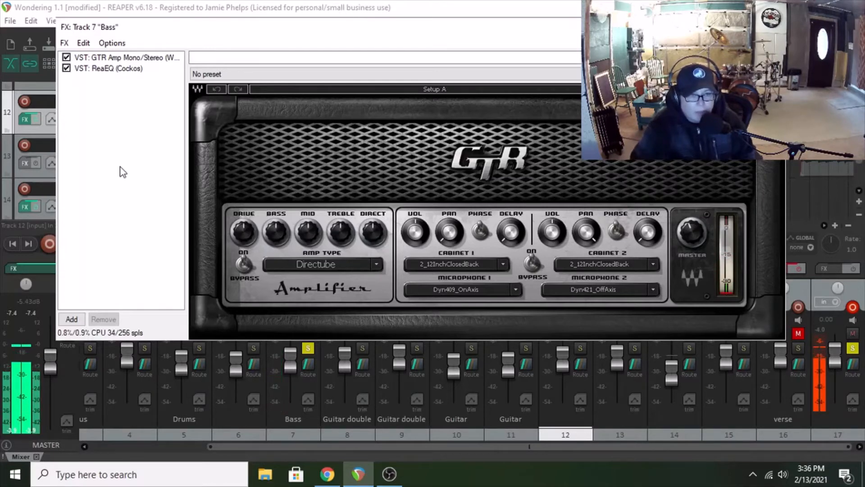
Step: Close the Bass track's effects window and unsolo the Bass track and track 17
left_click(773, 27)
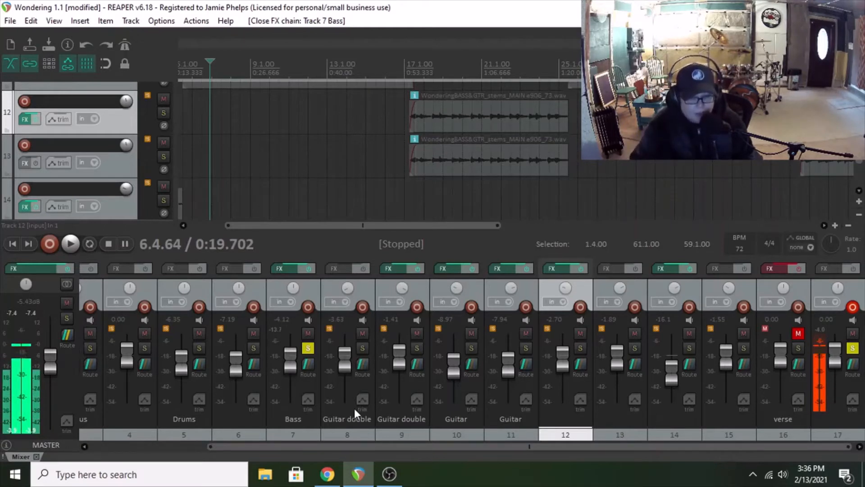
left_click(308, 348)
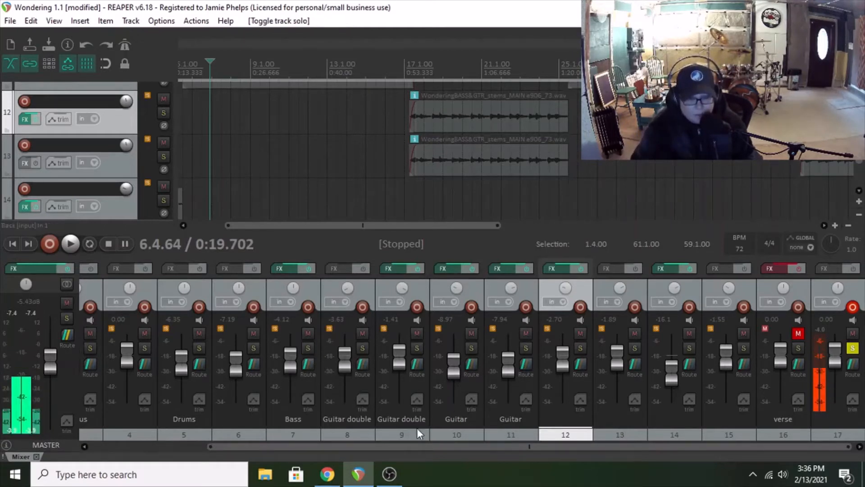
mouse_move(441, 447)
left_mouse_down()
mouse_move(346, 450)
mouse_move(440, 447)
left_mouse_up()
left_click(853, 348)
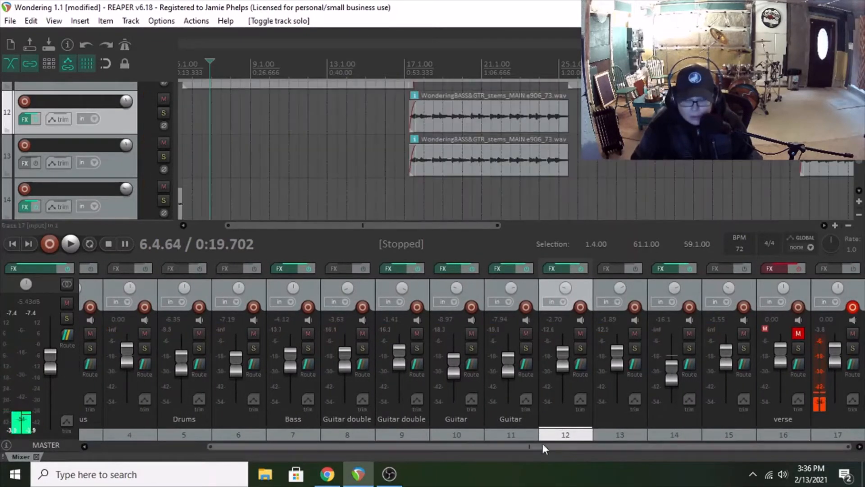
Step: Go to the vocal tracks and place the edit cursor at about measure 9, where the verse vocal begins
left_click_drag(542, 447, 347, 446)
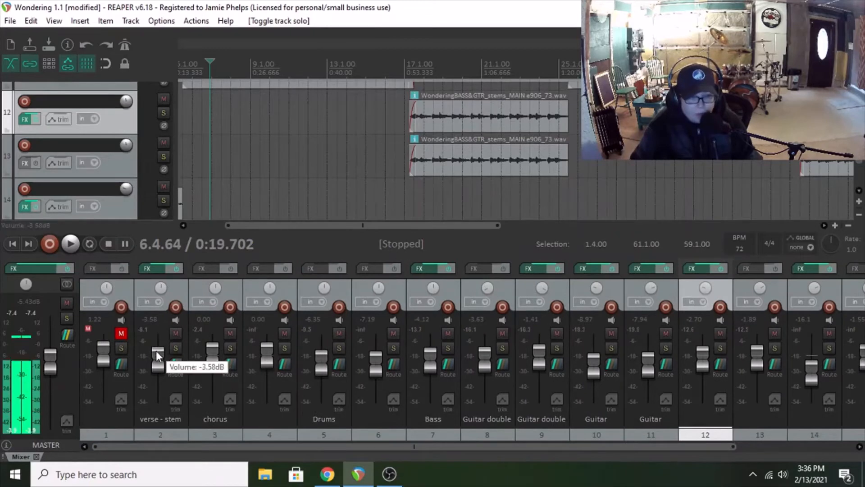
left_click_drag(860, 156, 860, 97)
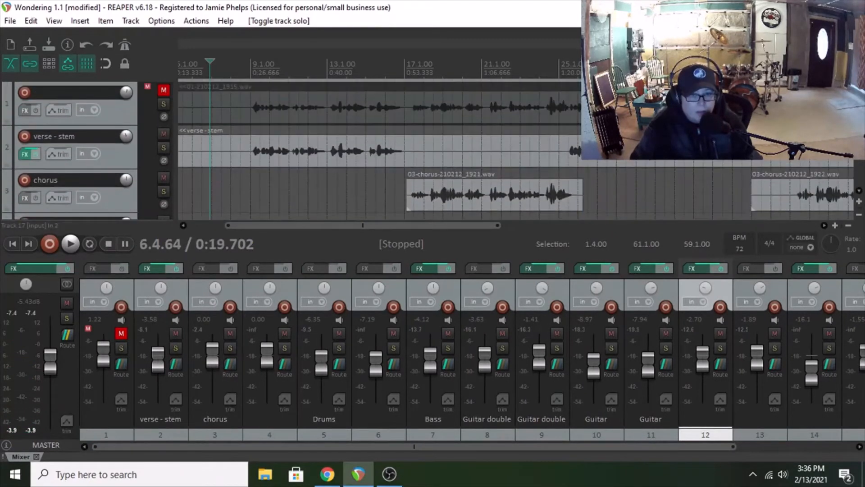
left_click(252, 179)
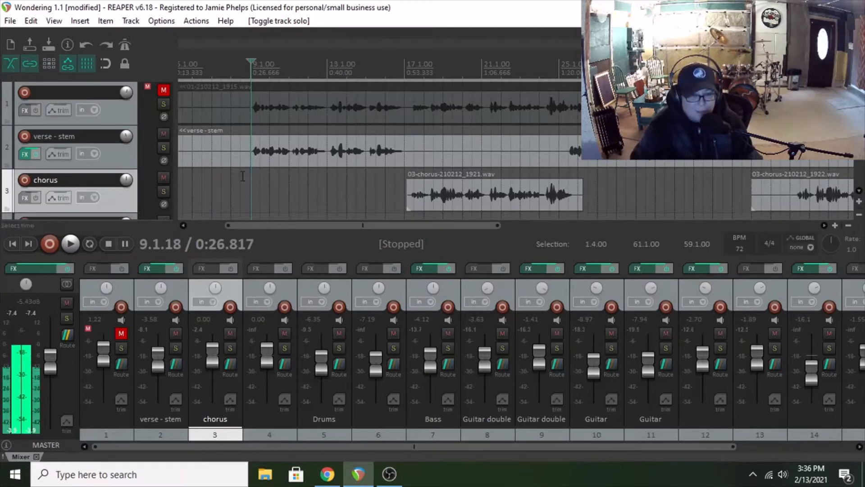
Step: Open the verse - stem track's effects chain and bypass the GTR Stomp 2 Mono plug-in
left_click(25, 156)
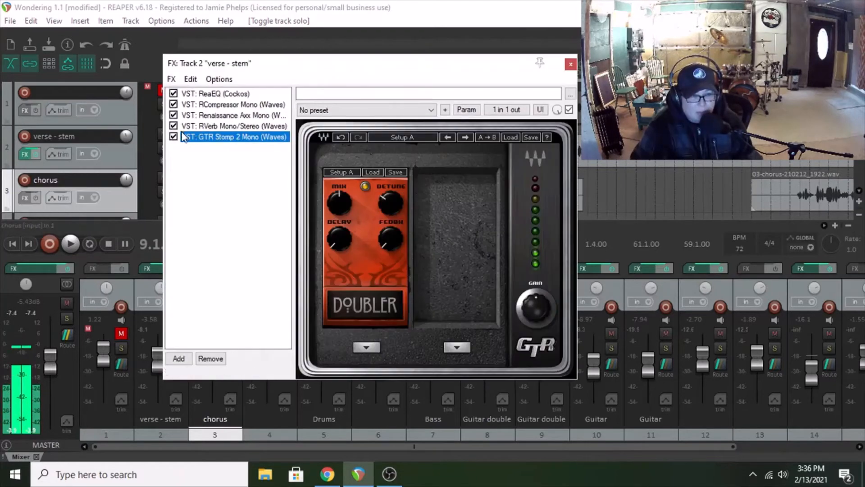
left_click(173, 137)
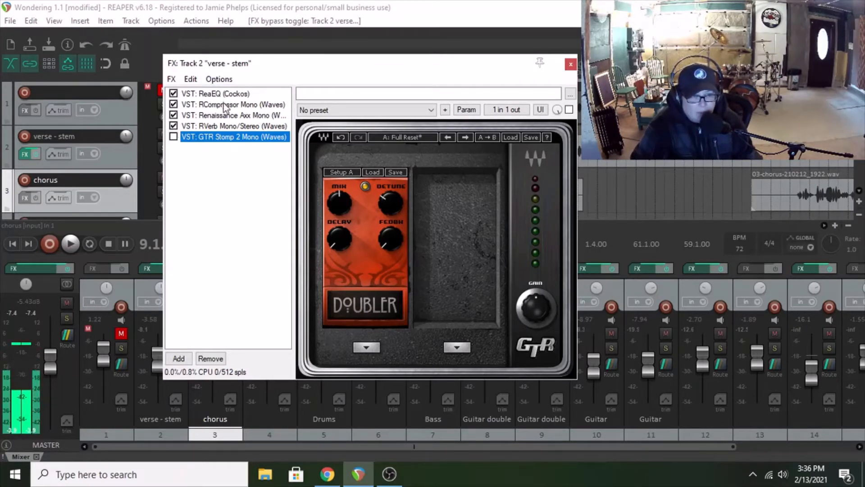
left_click_drag(266, 67, 220, 74)
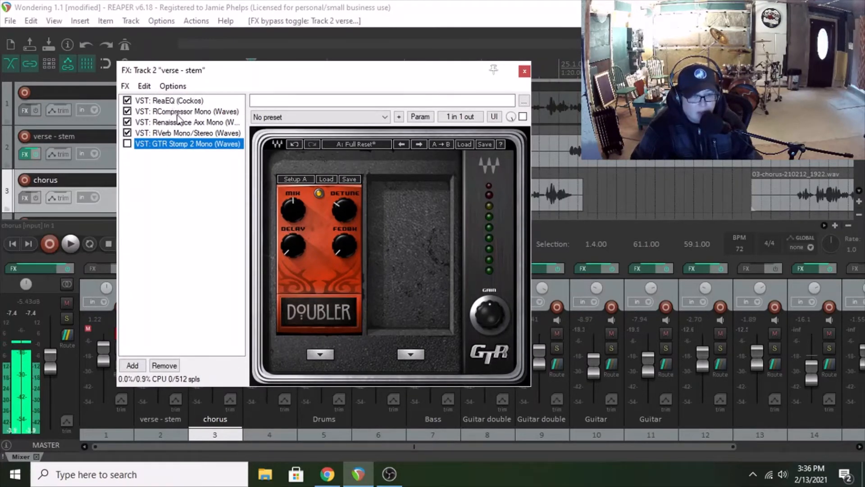
Step: Review the RCompressor, Renaissance Axx and RVerb settings on the verse - stem track, and close its effects window
left_click(177, 115)
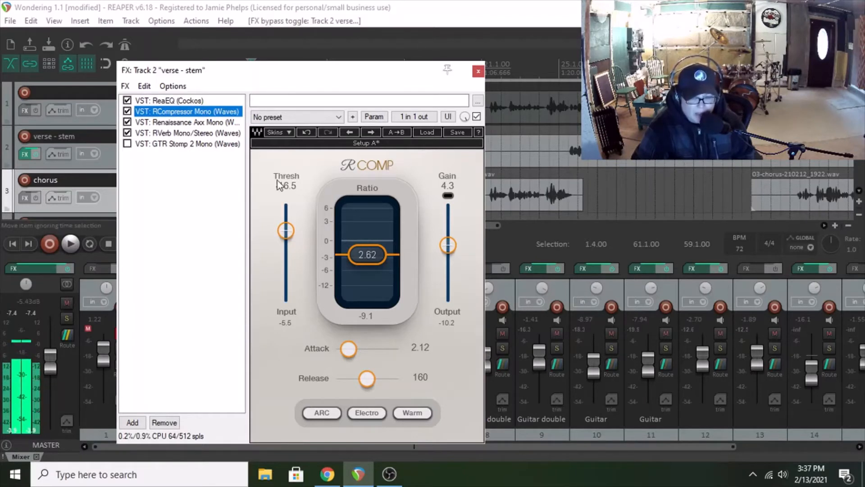
left_click(156, 123)
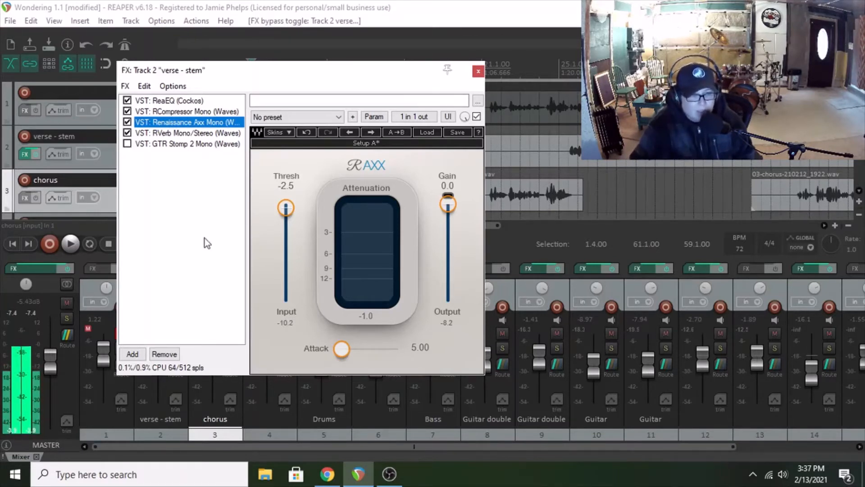
left_click(193, 133)
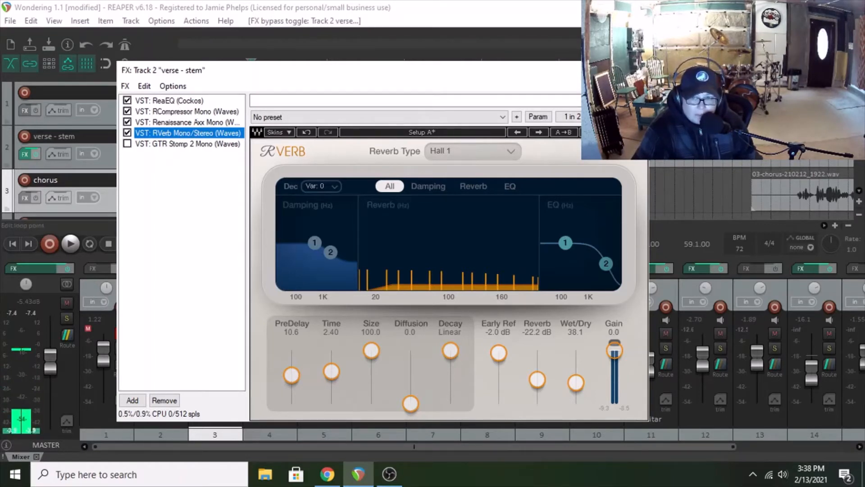
left_click(635, 71)
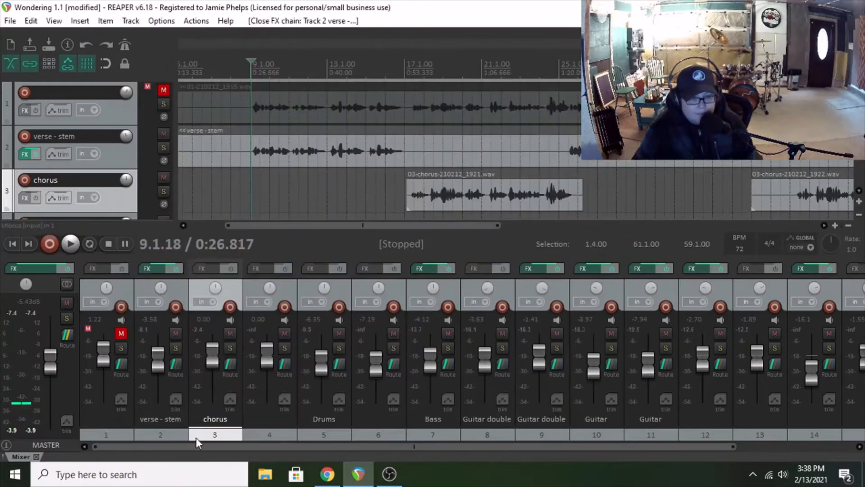
Step: Solo the verse - stem track, play it without the GTR Stomp 2 Doubler while showing its effects chain, and stop playback
left_click(177, 348)
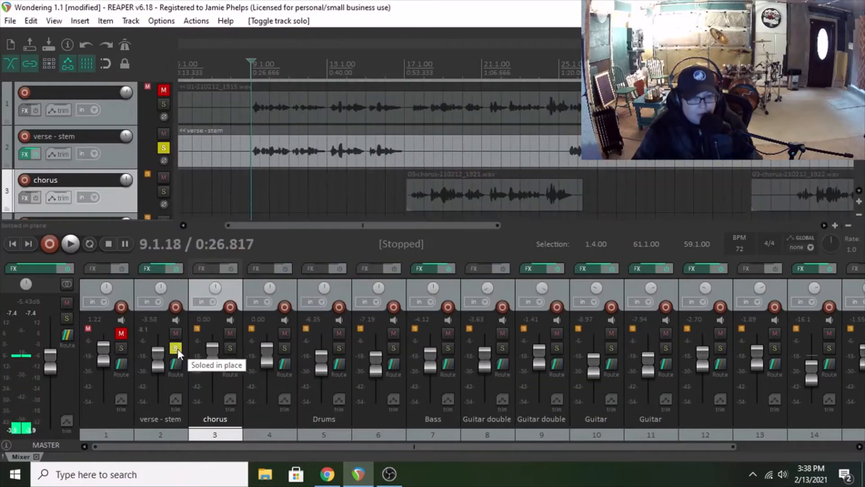
left_click_drag(689, 446, 805, 436)
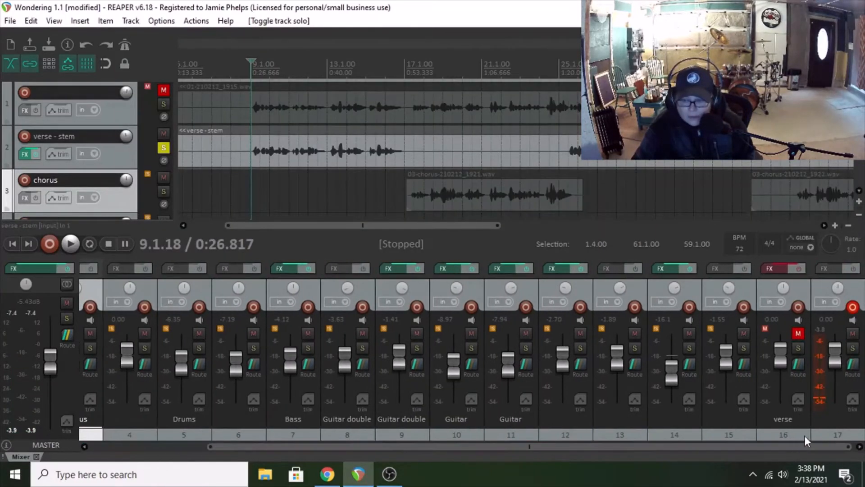
left_click_drag(650, 448, 448, 436)
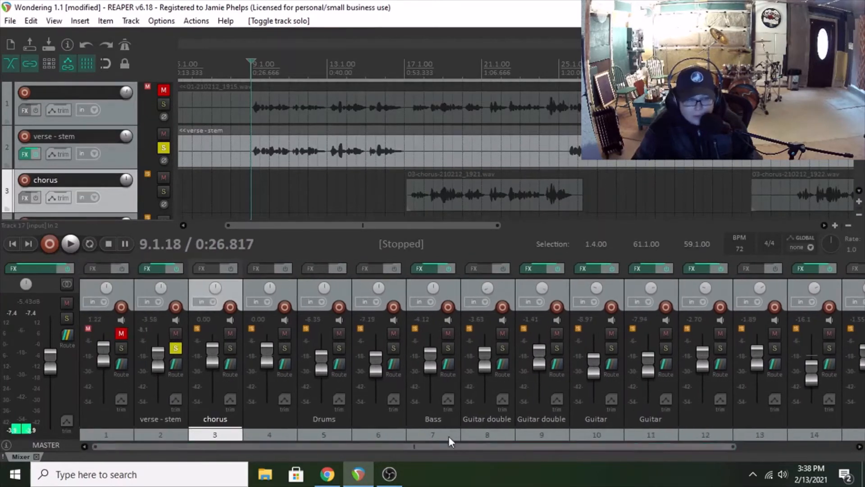
left_click(70, 244)
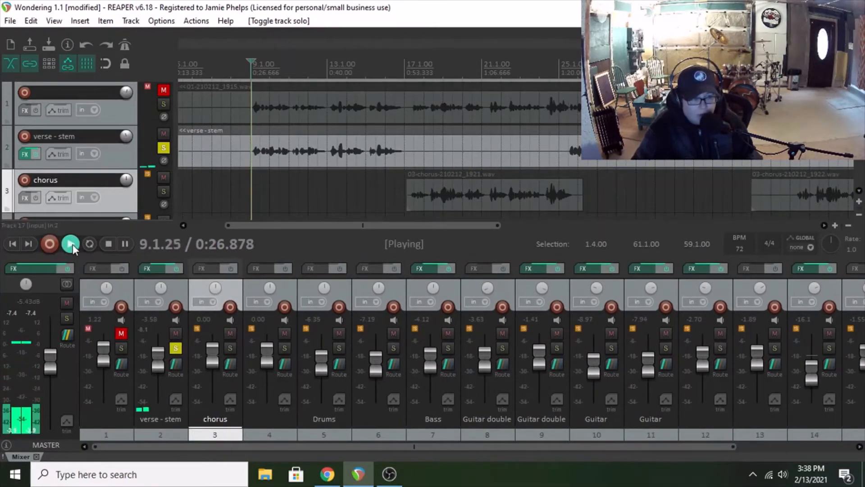
left_click(156, 269)
left_click_drag(242, 71, 202, 57)
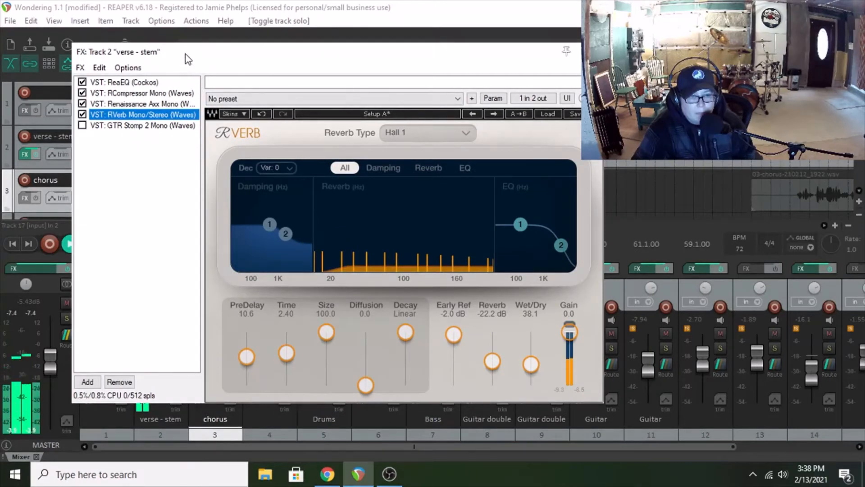
left_click_drag(191, 54, 250, 54)
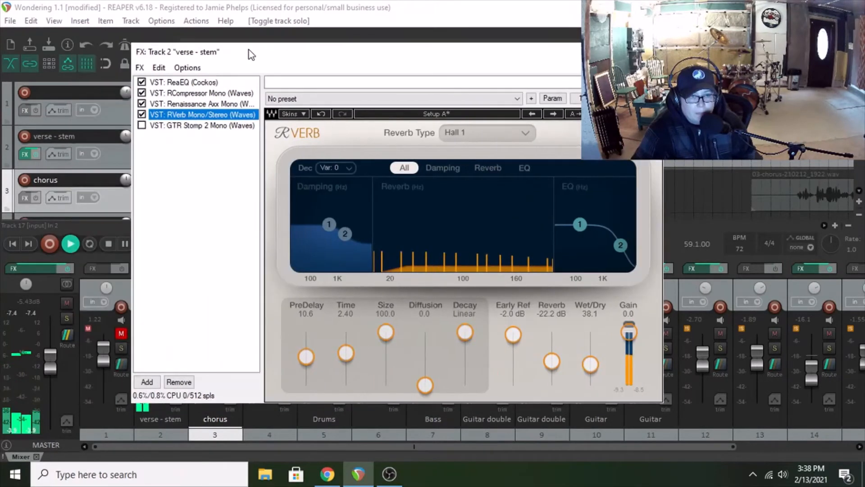
left_click(108, 246)
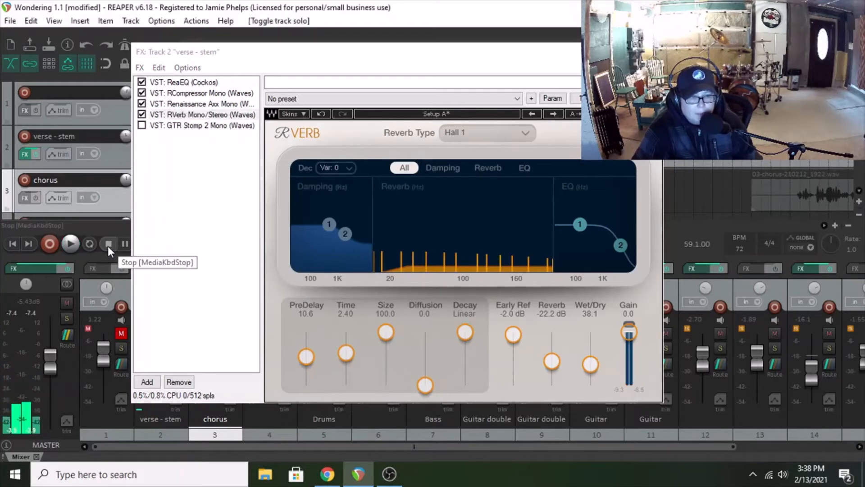
Step: Re-enable the GTR Stomp 2 Mono plug-in on verse - stem, replay the verse with the Doubler effect, and stop playback
left_click(153, 125)
left_click(142, 126)
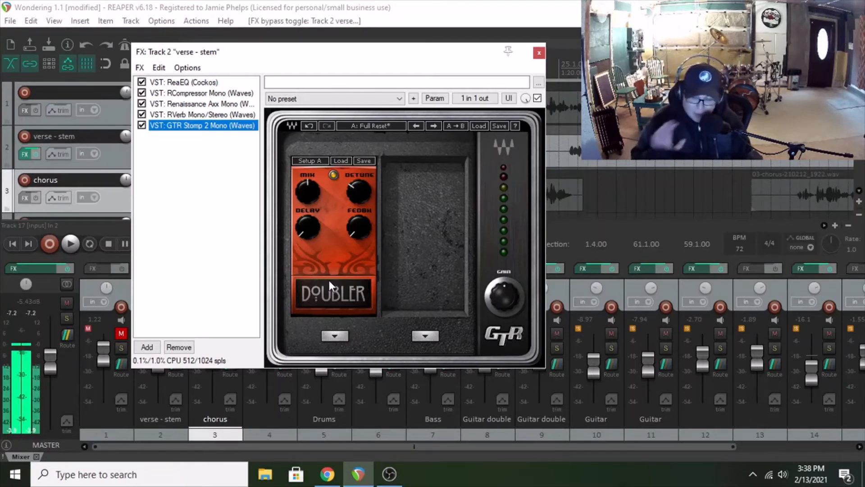
left_click(71, 248)
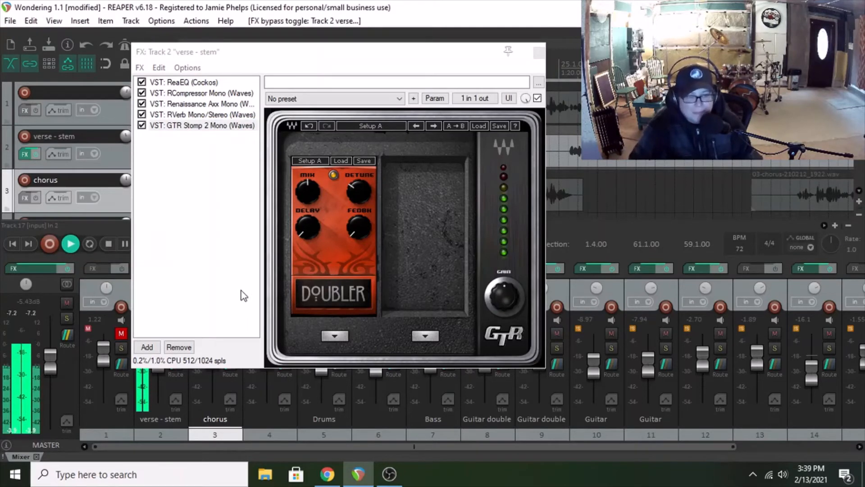
left_click(112, 247)
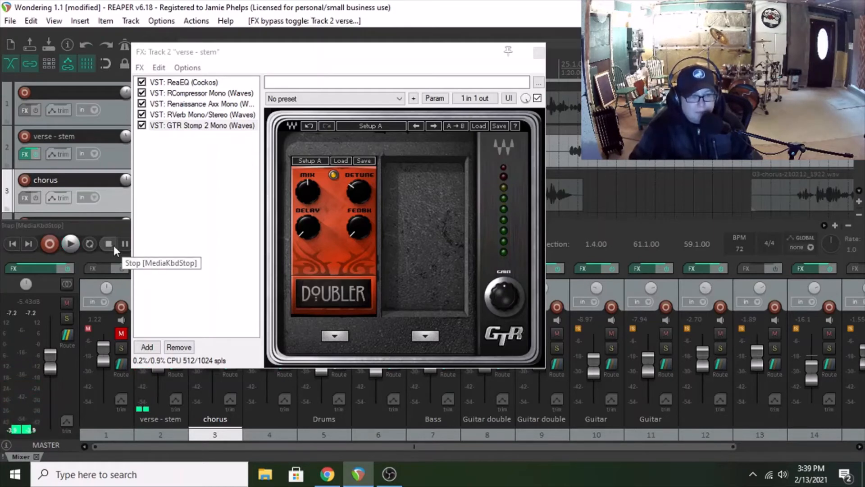
Step: Replace the Doubler pedal with Chorus, play the verse while adjusting Rate and setting Depth to about 17, and stop playback
left_click(332, 336)
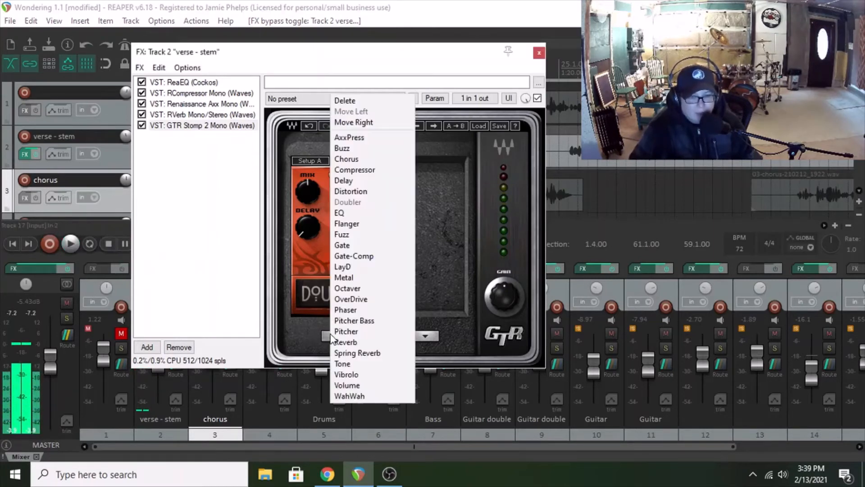
left_click(359, 162)
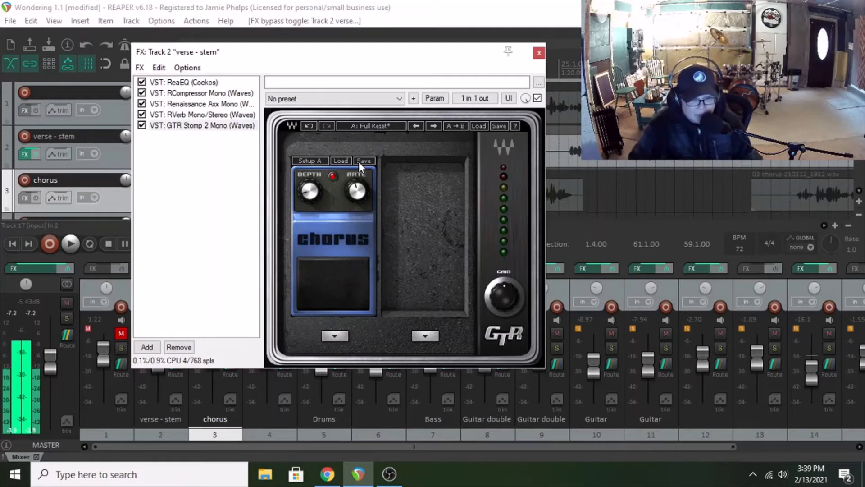
left_click(74, 244)
left_click_drag(353, 192, 353, 205)
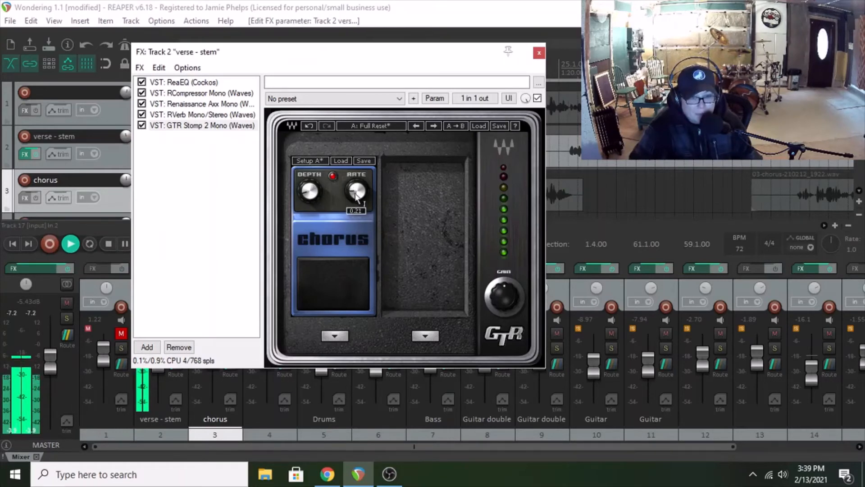
left_click_drag(310, 191, 311, 193)
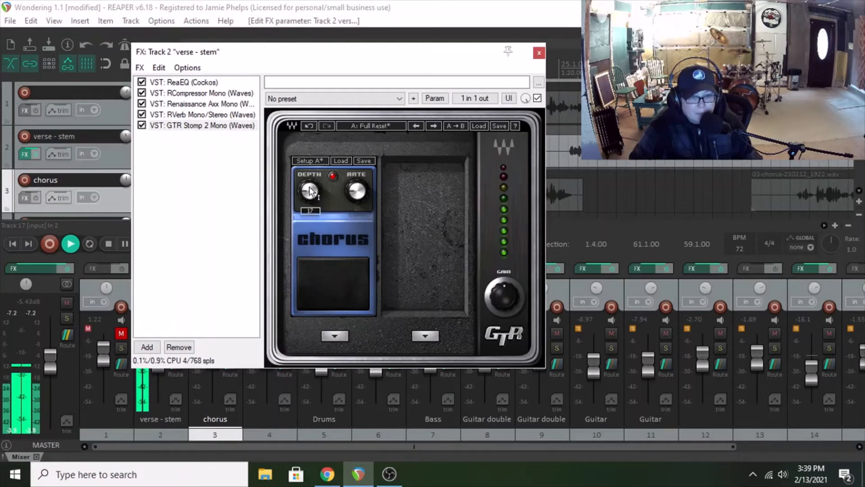
left_click(107, 246)
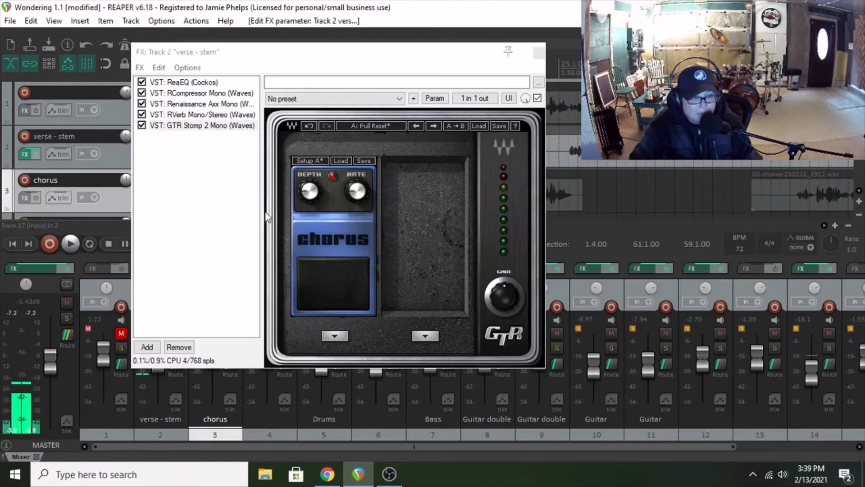
Step: Replace the Chorus pedal with Buzz, play the verse while adjusting its Level, Drive and Tone, and stop playback
left_click(333, 335)
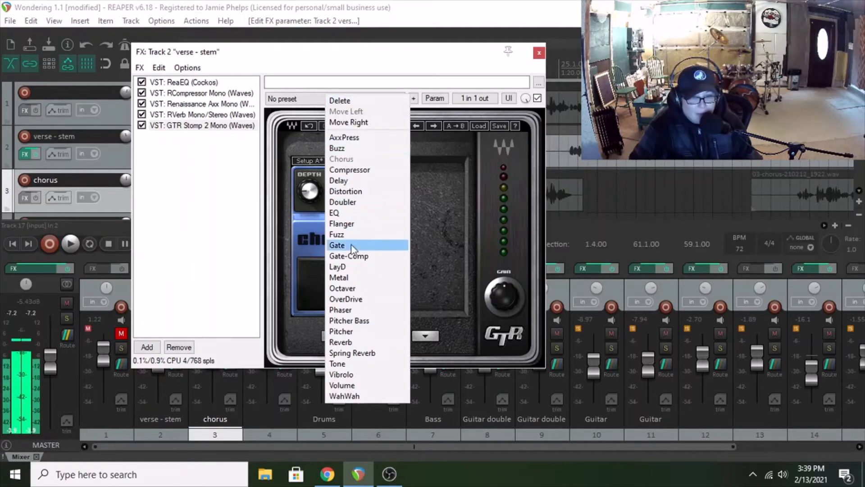
left_click(345, 149)
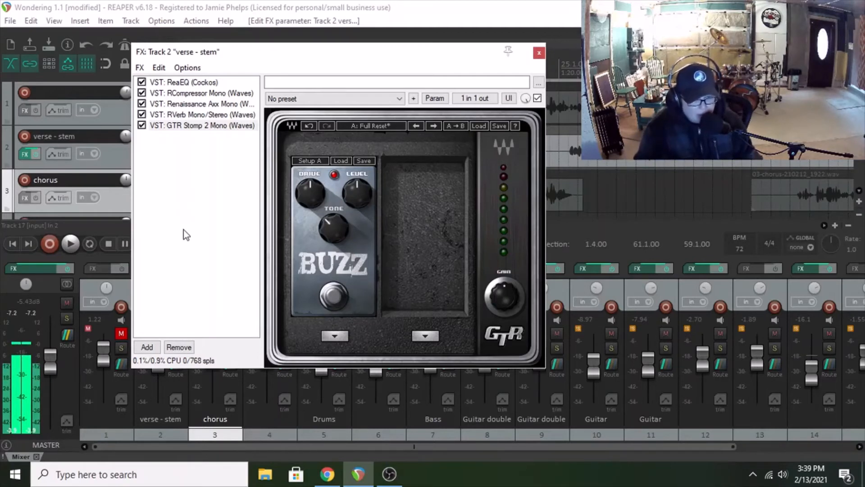
left_click(69, 244)
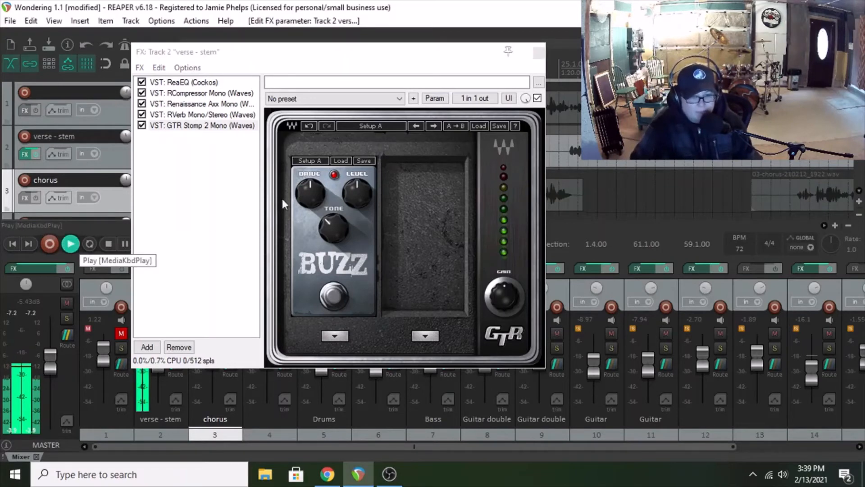
left_click_drag(355, 196, 354, 210)
left_click_drag(296, 190, 296, 198)
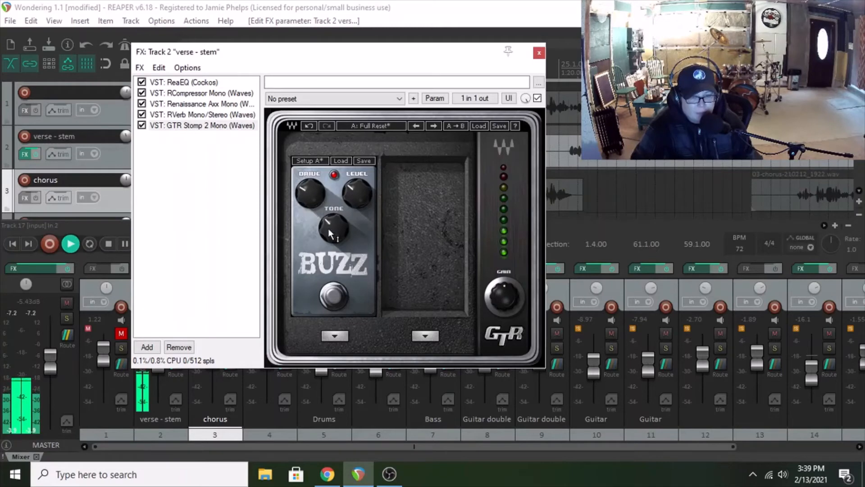
left_click_drag(329, 233, 330, 222)
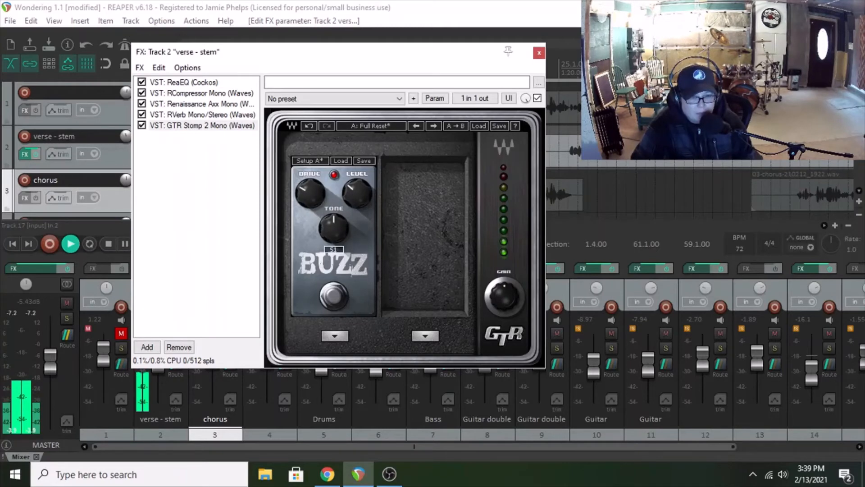
left_click_drag(329, 226, 329, 223)
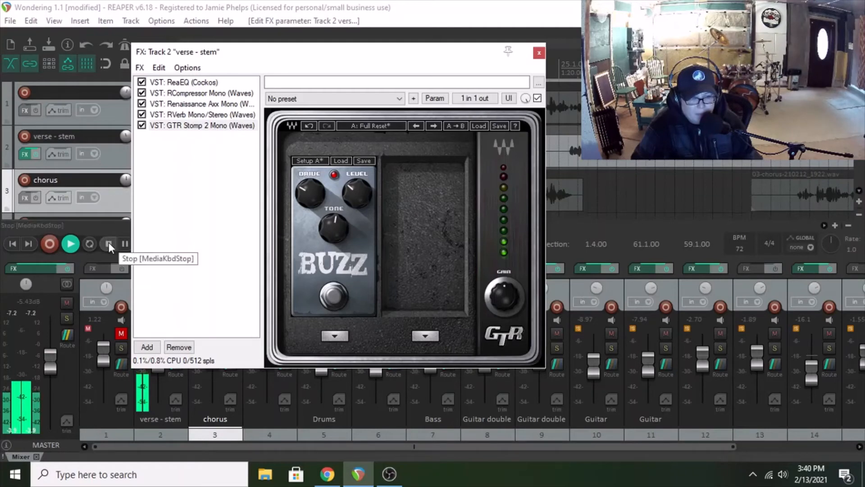
left_click(108, 243)
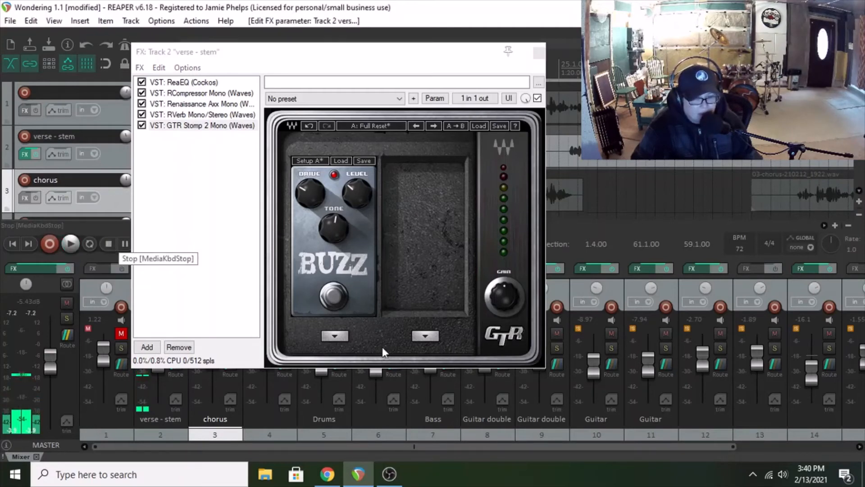
Step: Replace the Buzz pedal with Spring Reverb and bypass the RVerb plug-in on verse - stem
left_click(336, 336)
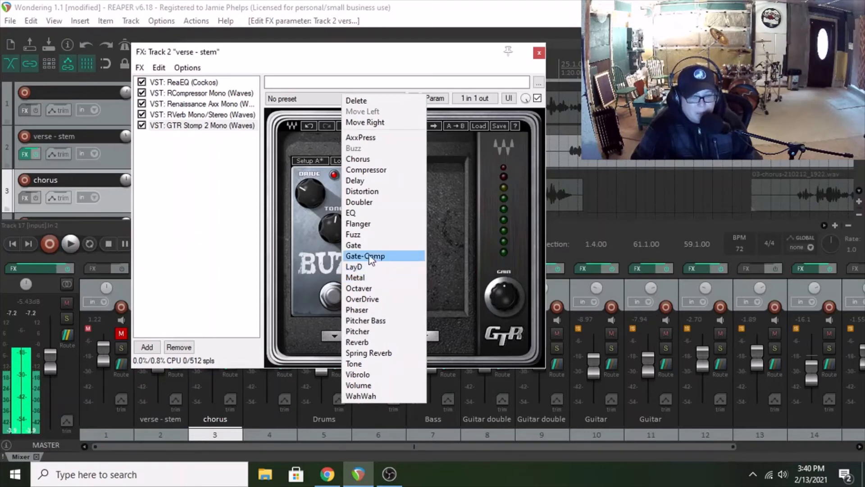
left_click(372, 353)
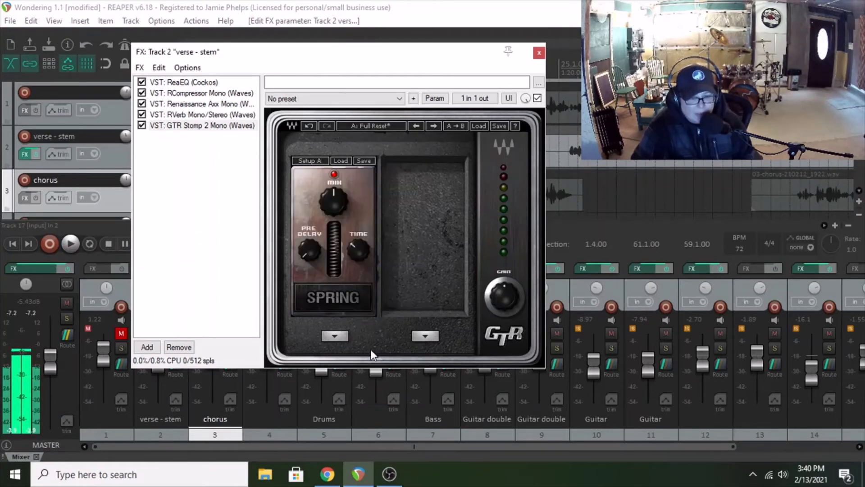
left_click(141, 114)
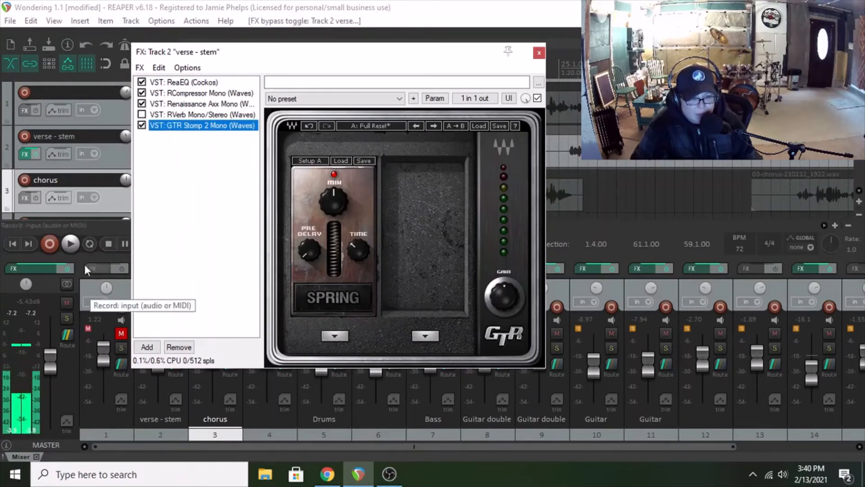
Step: Audition the Spring pedal on the verse with Time at about 1.4, adjusting Mix and Pre Delay, and re-enable RVerb after stopping
left_click(70, 245)
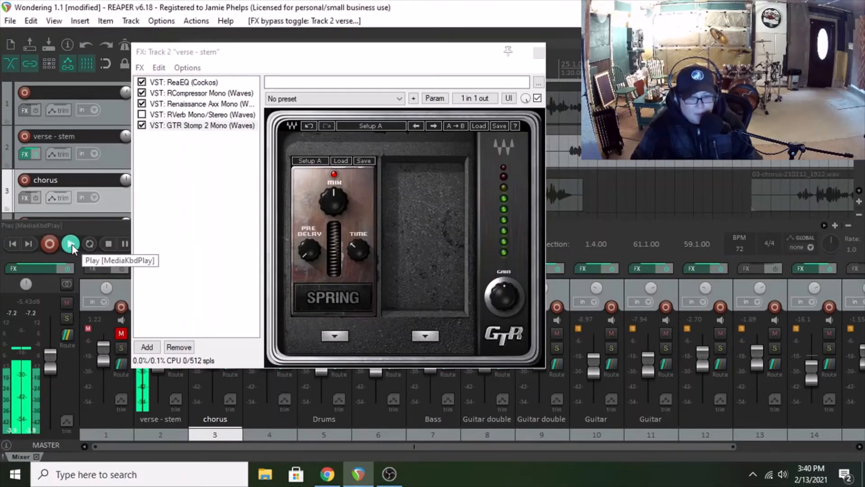
left_click_drag(357, 250, 357, 247)
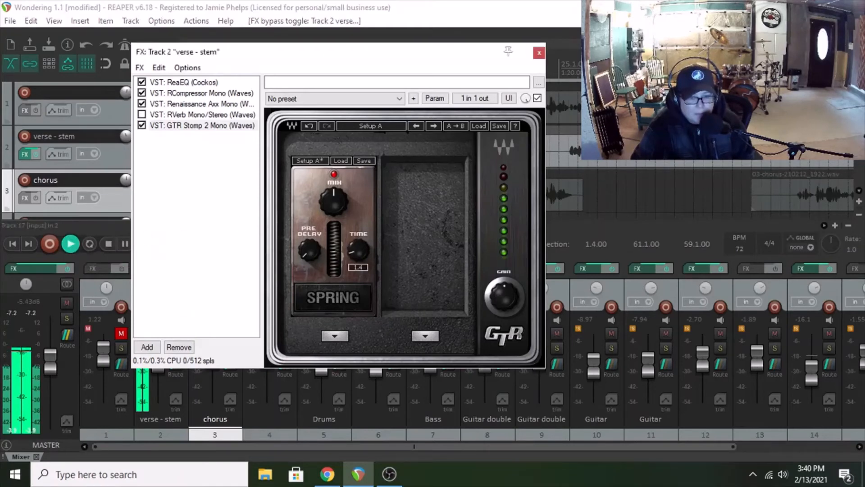
left_click_drag(333, 201, 334, 202)
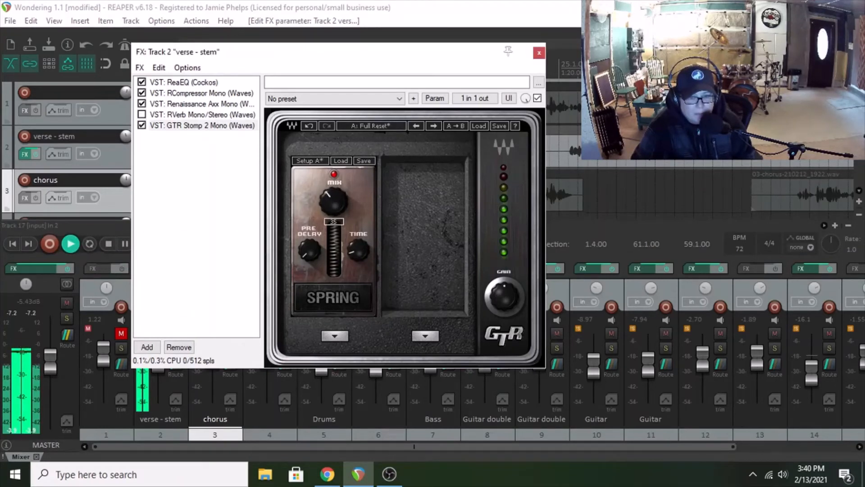
left_click_drag(310, 250, 311, 246)
left_click_drag(328, 201, 328, 192)
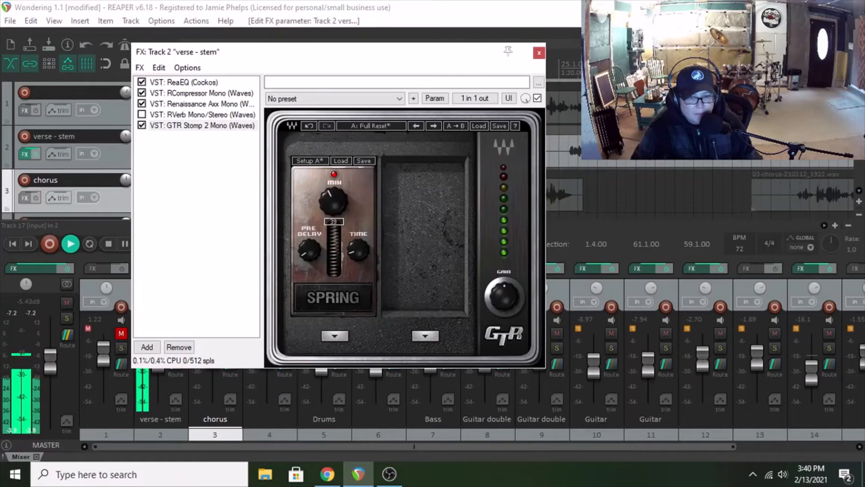
left_click(109, 245)
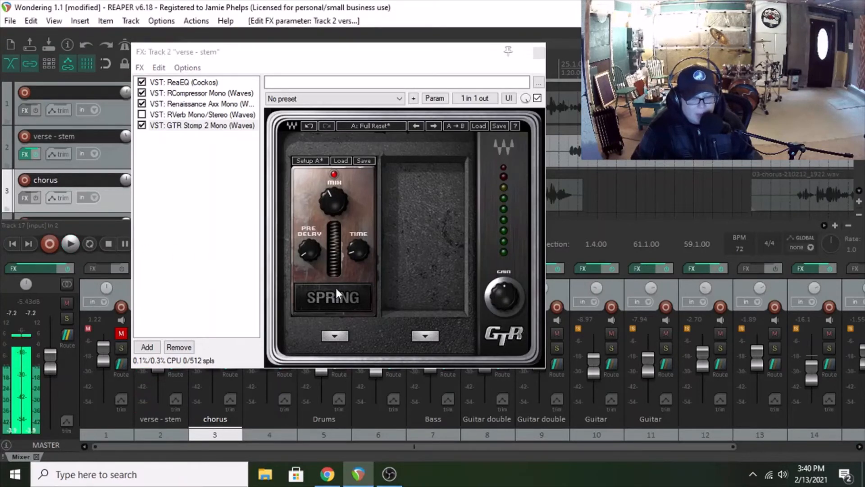
left_click(141, 115)
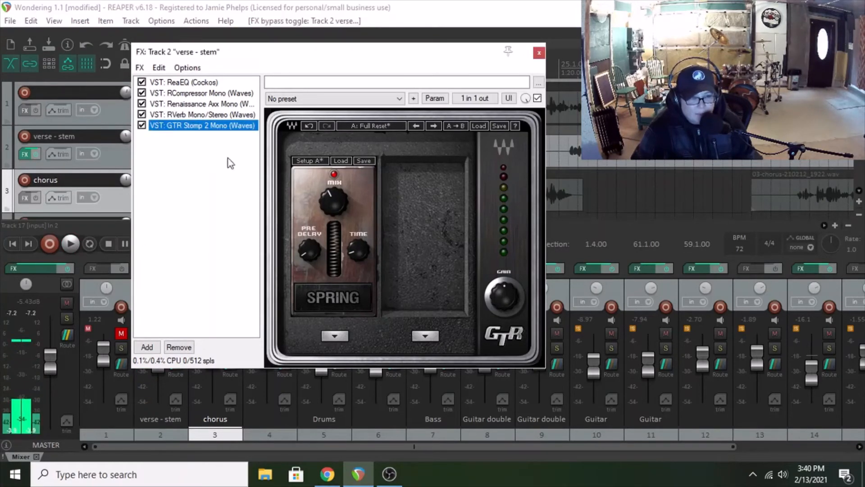
Step: Audition the WahWah pedal in place of Spring, moving its pedal slider in auto and manual modes, and return it to auto after stopping
left_click(334, 336)
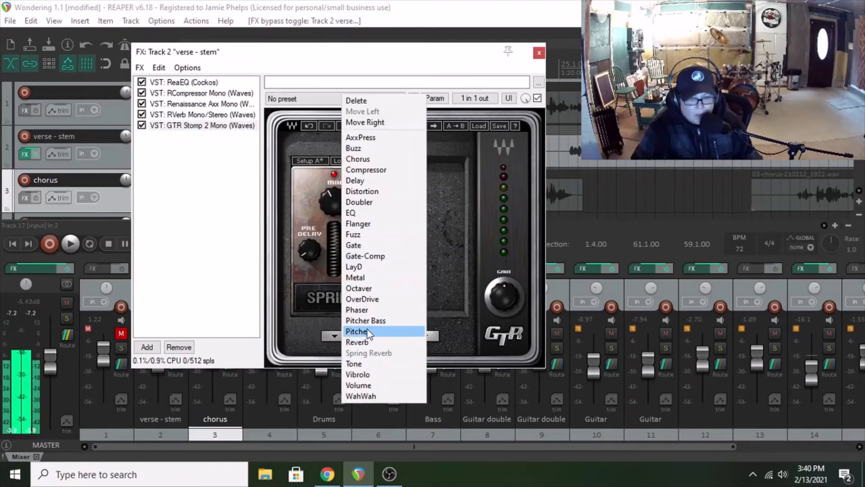
left_click(364, 396)
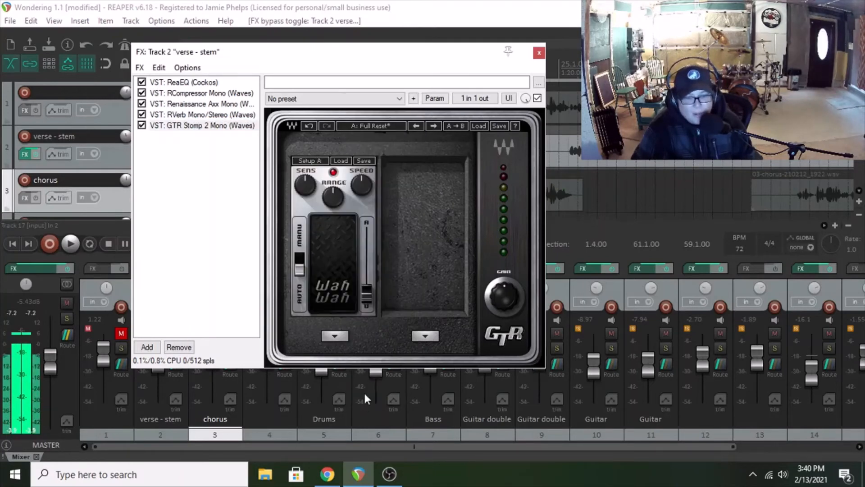
left_click(74, 242)
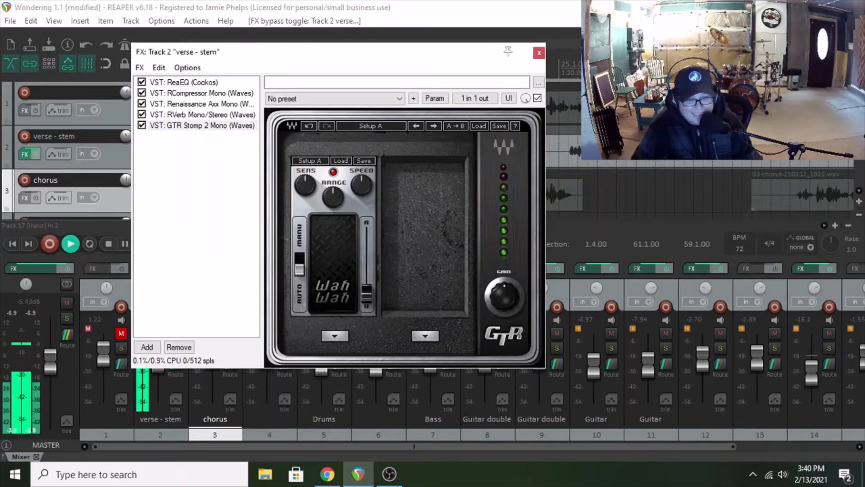
left_click_drag(367, 293, 367, 234)
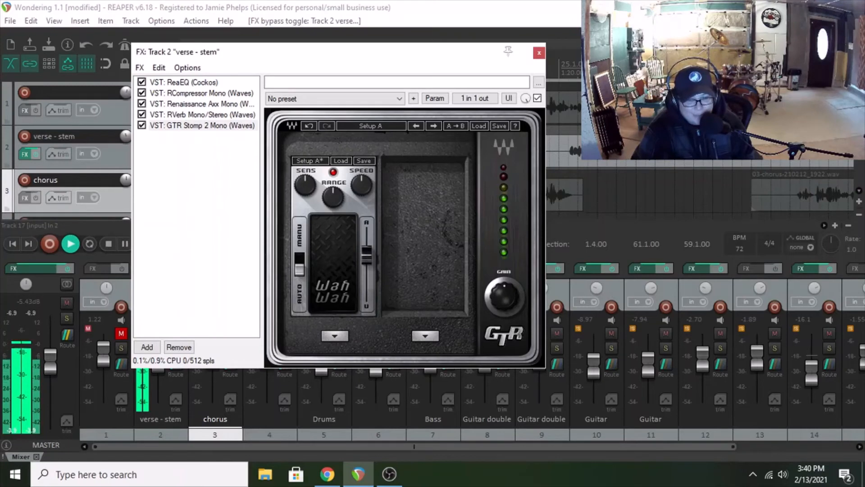
left_click(300, 271)
mouse_move(367, 279)
left_mouse_down()
mouse_move(367, 243)
mouse_move(366, 293)
mouse_move(367, 238)
mouse_move(367, 269)
left_mouse_up()
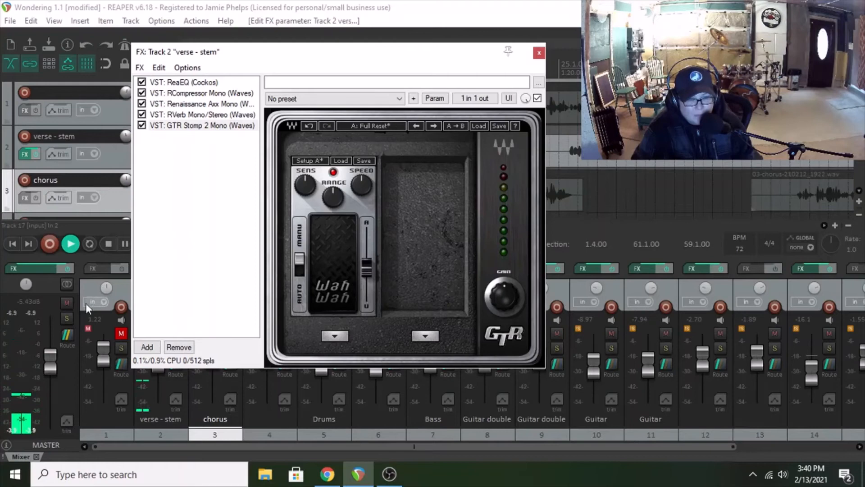
left_click(109, 244)
left_click(300, 259)
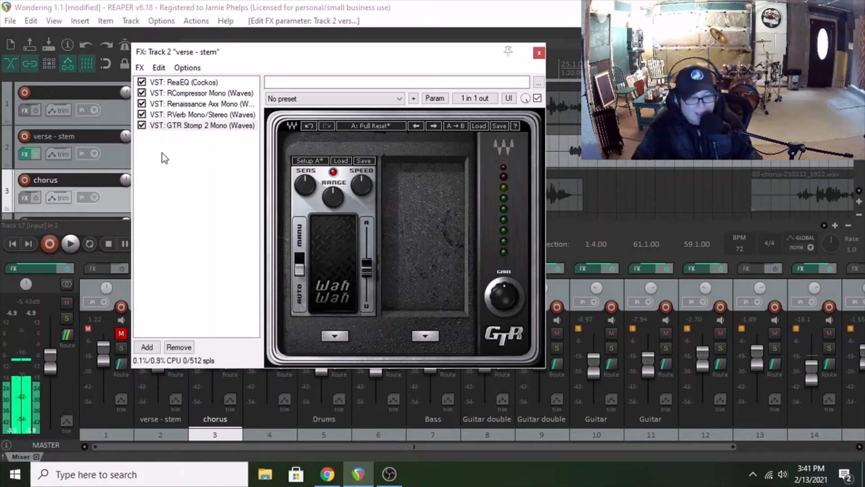
Step: Replace the WahWah pedal with Doubler and add a Chorus pedal in the empty second slot
left_click(335, 336)
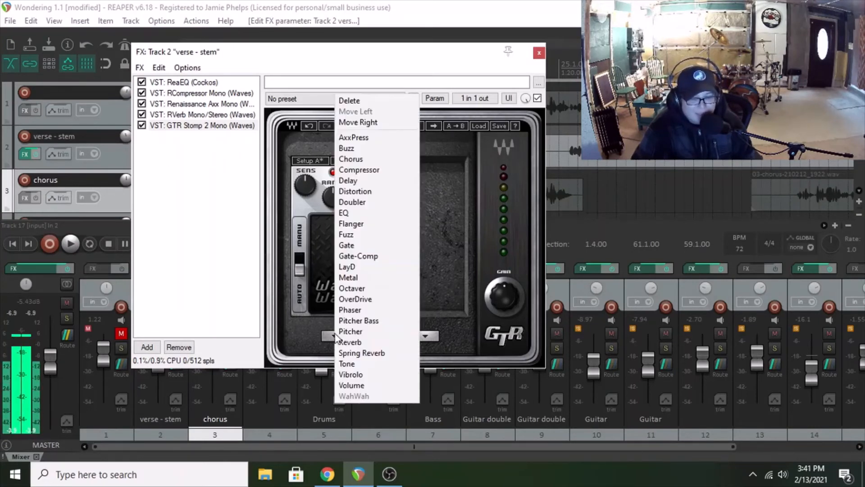
left_click(357, 204)
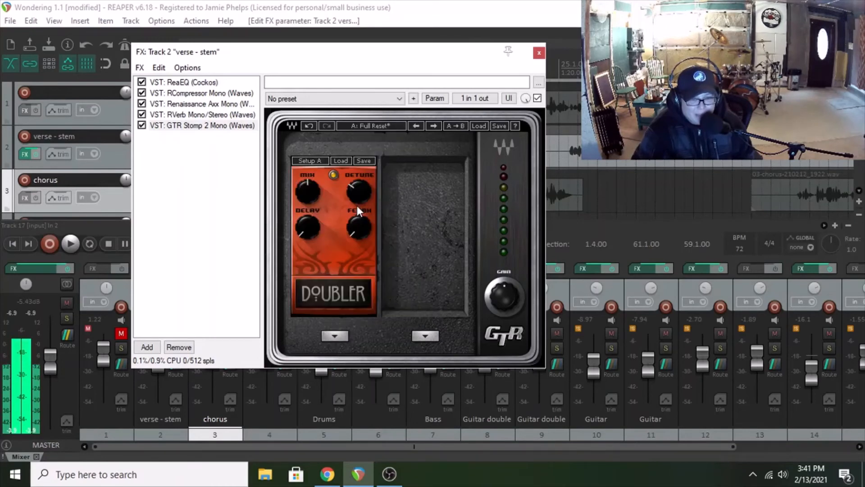
left_click(426, 336)
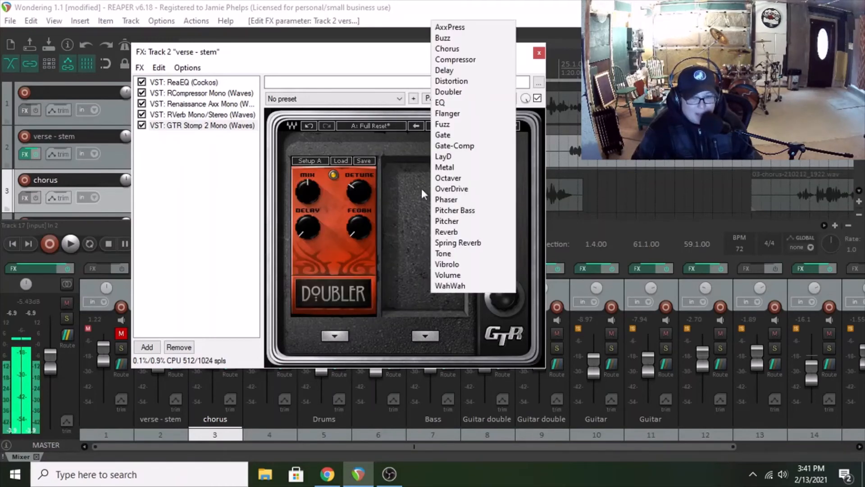
left_click(449, 48)
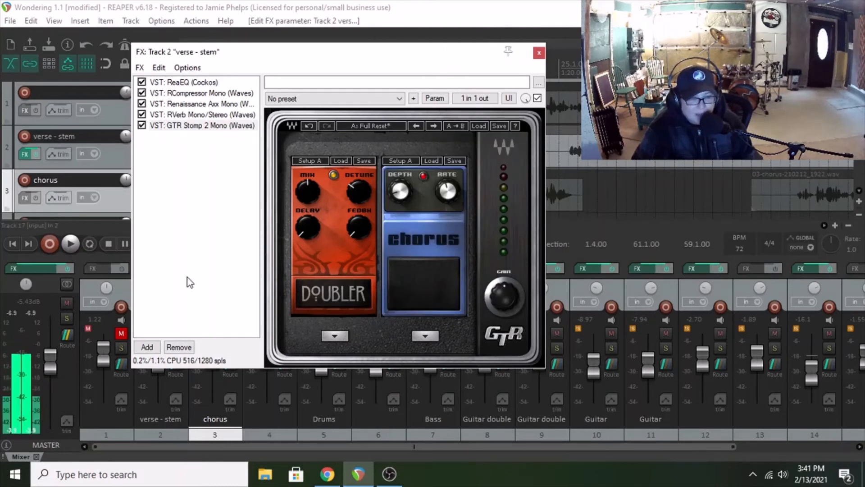
Step: Audition the Doubler and Chorus pedals on the verse, slightly adjusting Chorus Rate and the Doubler's Detune and Delay, and stop playback
left_click(69, 244)
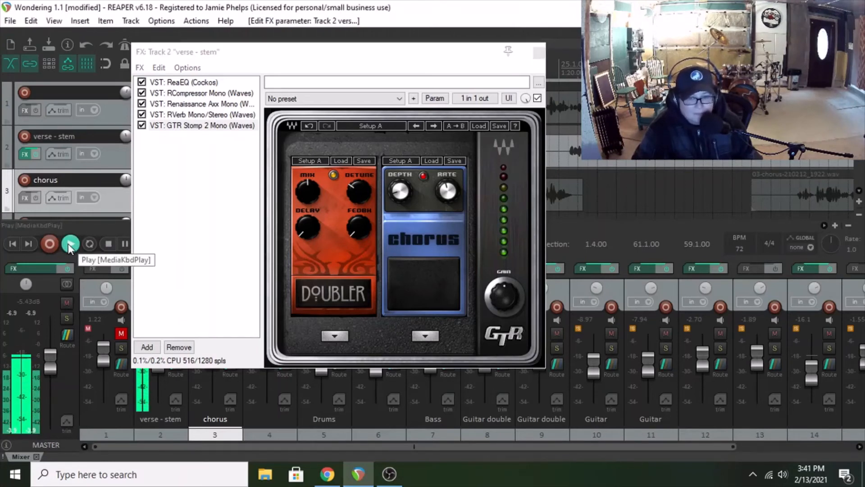
left_click(447, 190)
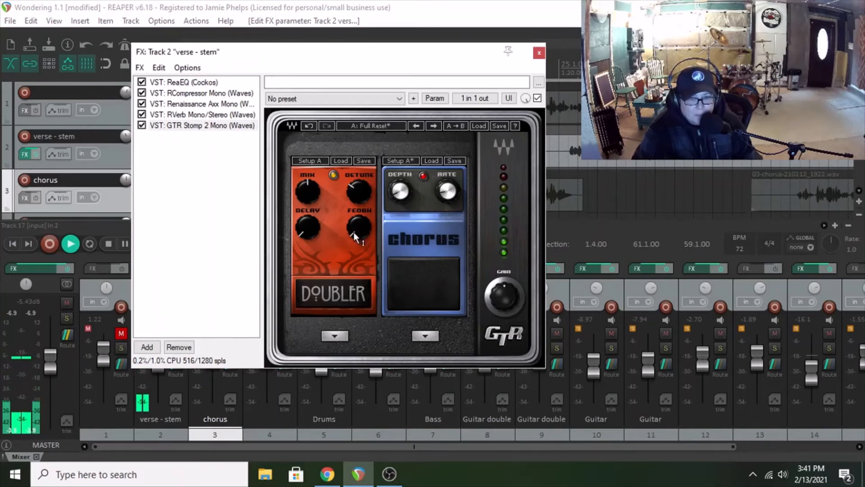
left_click_drag(359, 192, 360, 187)
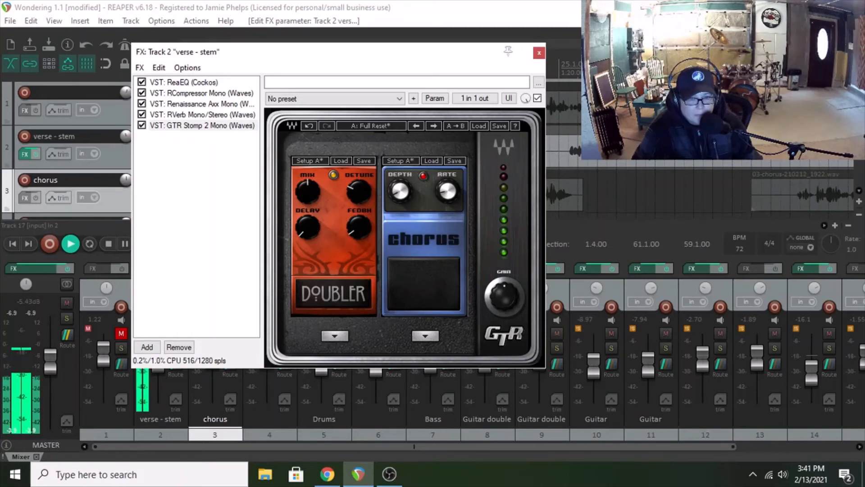
left_click_drag(308, 226, 307, 223)
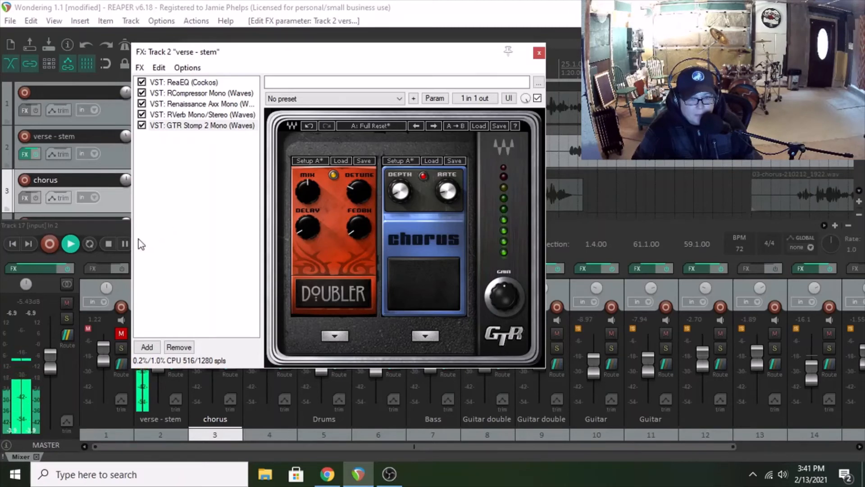
left_click(108, 244)
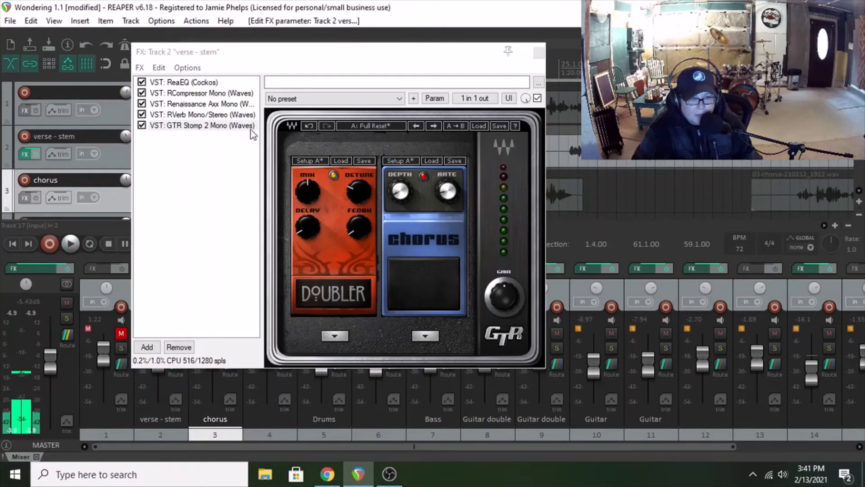
Step: Close the effects window and duplicate the verse - stem track
left_click(537, 52)
left_click(128, 159)
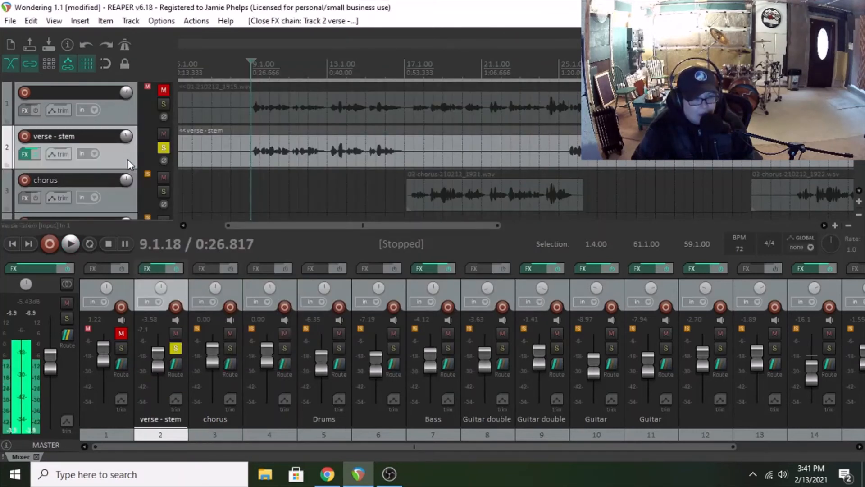
right_click(128, 160)
key("Escape")
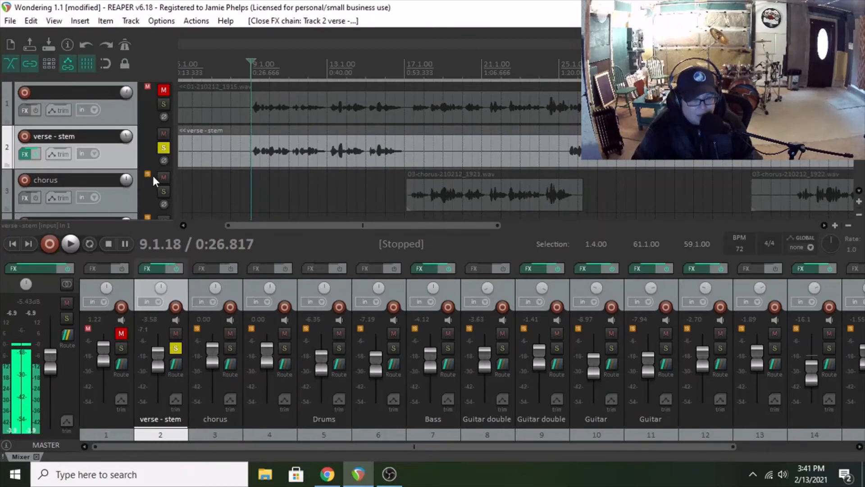
key("ctrl+shift+d")
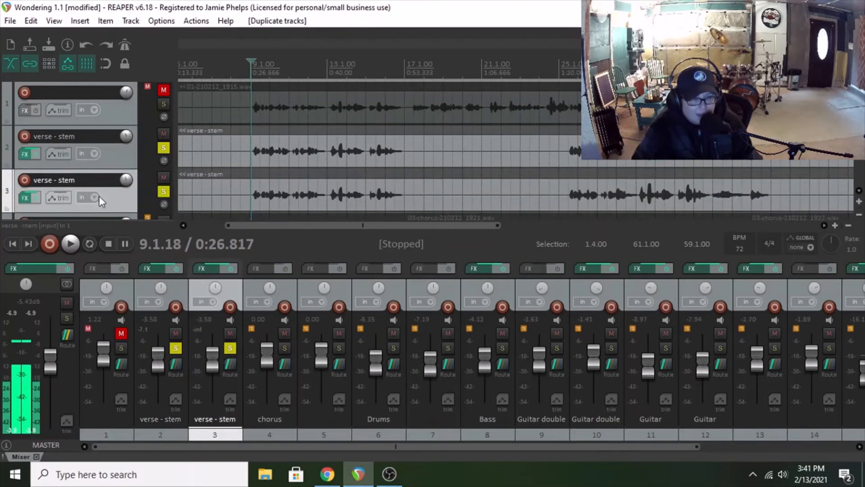
Step: Remove GTR Stomp 2 Mono from the effects chain of the duplicated verse - stem track, leaving RVerb as its last plug-in
left_click(25, 197)
left_click(142, 124)
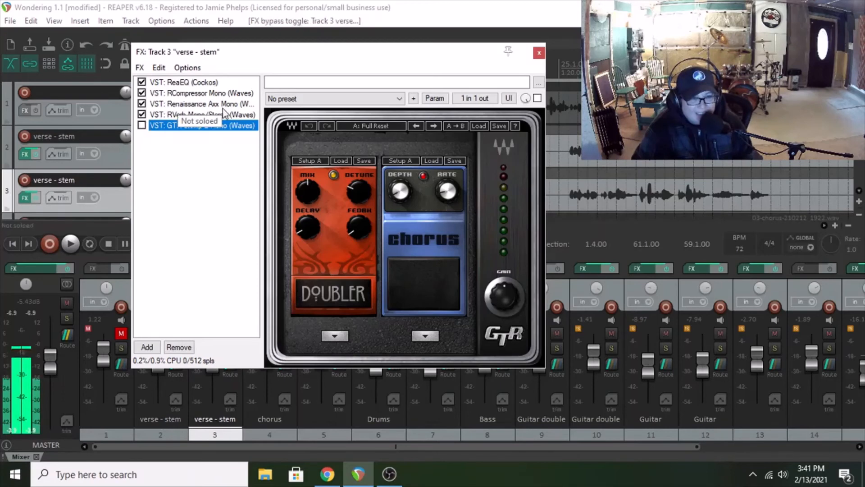
left_click(179, 347)
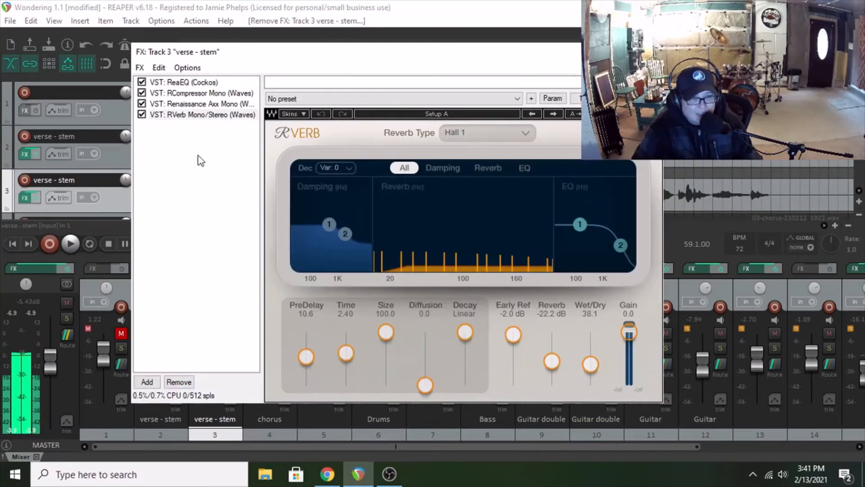
left_click(187, 114)
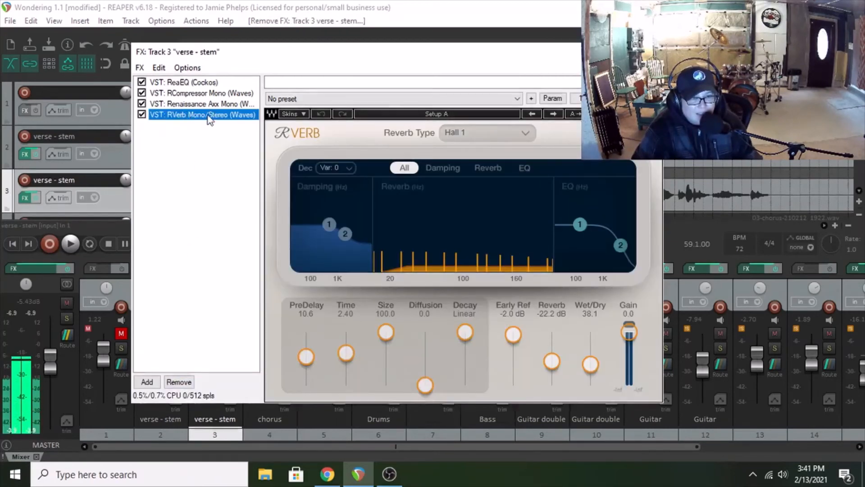
left_click(653, 52)
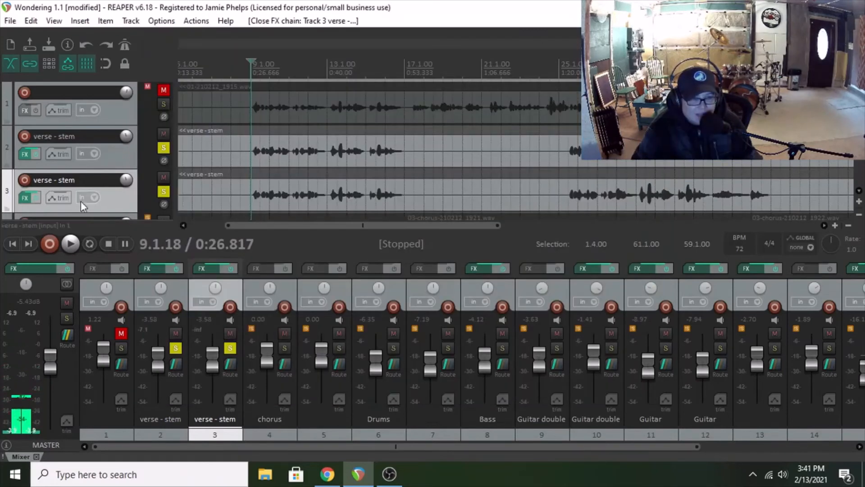
Step: Remove RVerb Mono/Stereo from the original verse - stem track's effects chain and close the window
left_click(32, 153)
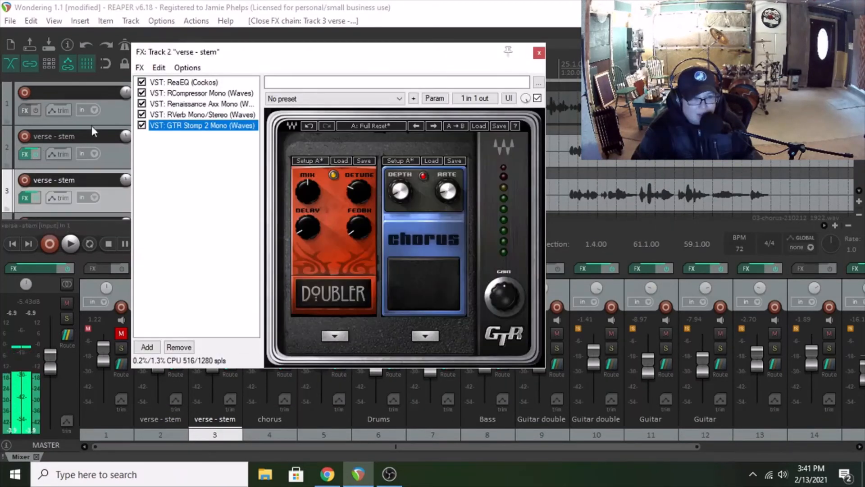
left_click(141, 114)
left_click(184, 114)
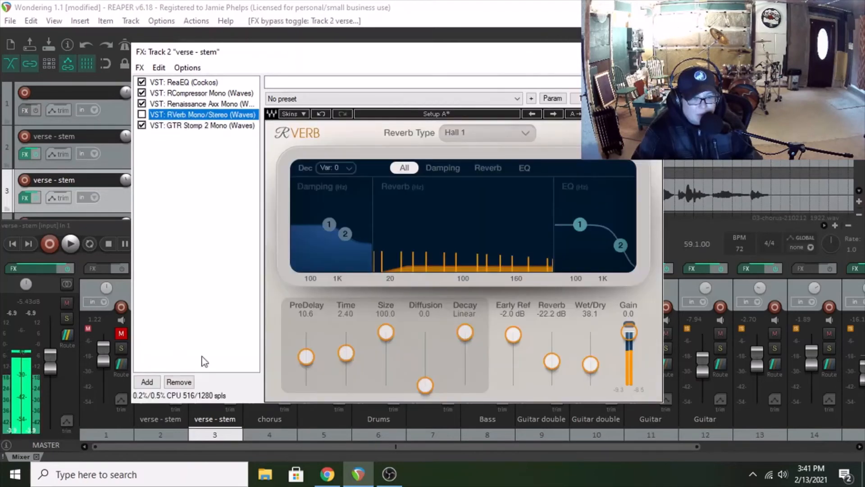
left_click(179, 382)
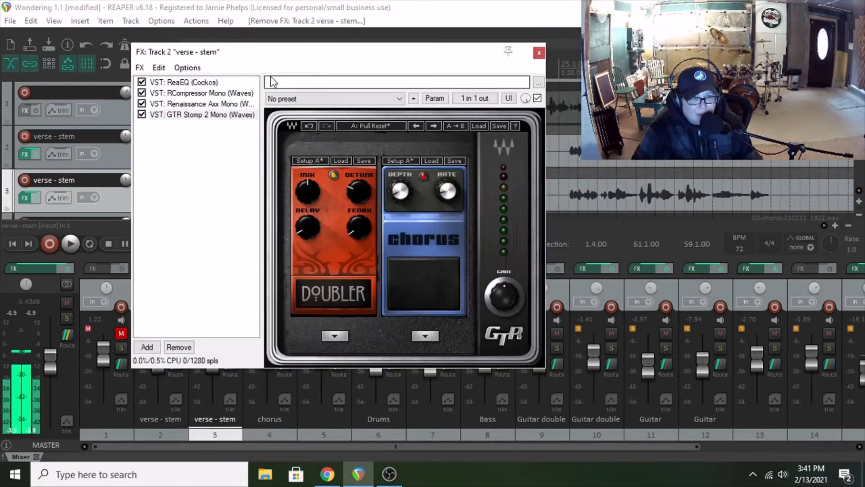
left_click(539, 52)
Step: Set the Renaissance Axx threshold to -1.5 on the duplicated verse - stem track and close its effects window
left_click(28, 197)
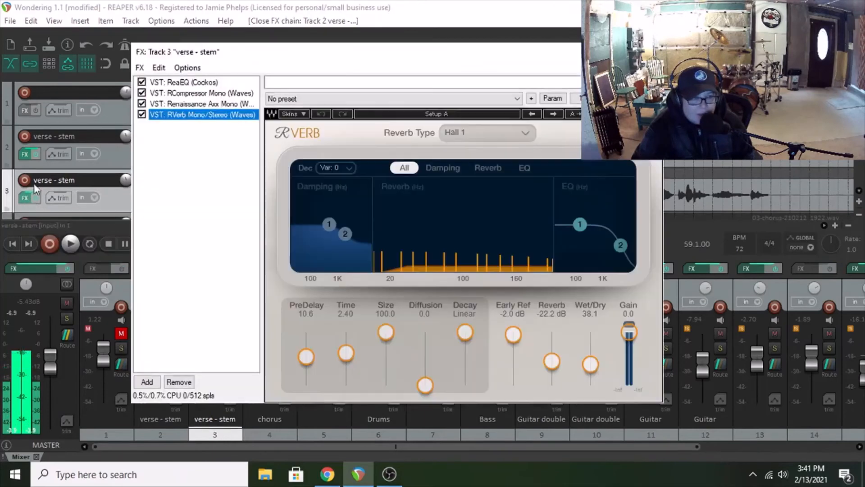
left_click(194, 104)
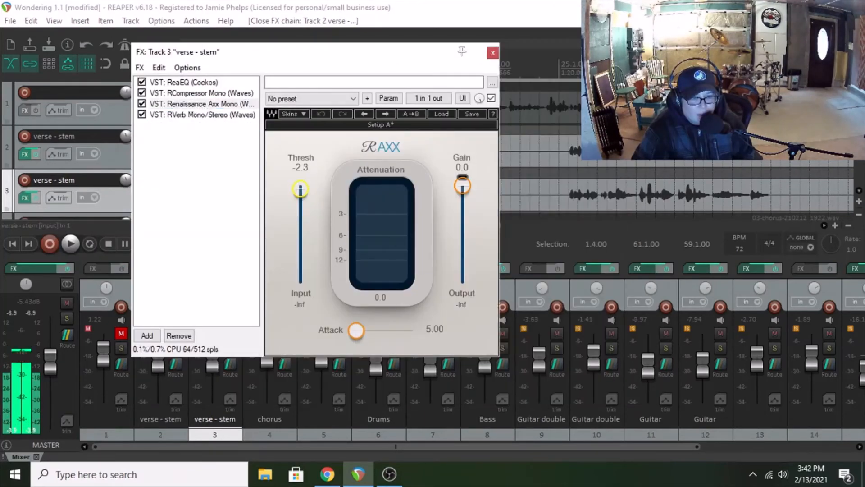
left_click_drag(300, 188, 300, 187)
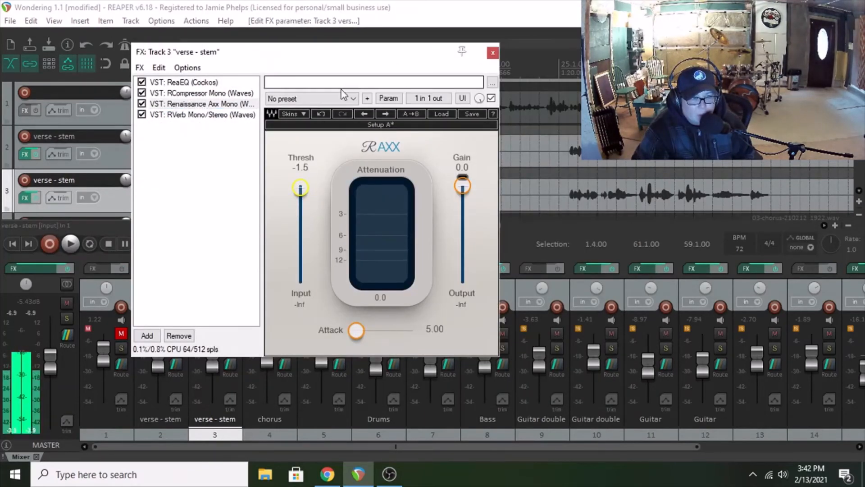
left_click(493, 53)
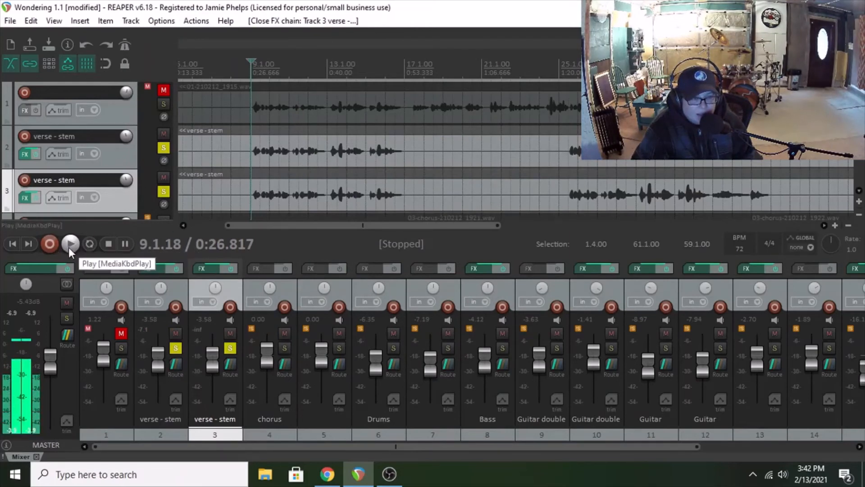
Step: Play both verse - stem tracks together, balancing track 2 at -5.79 dB and track 3 at -2.12 dB, and stop playback
left_click(69, 247)
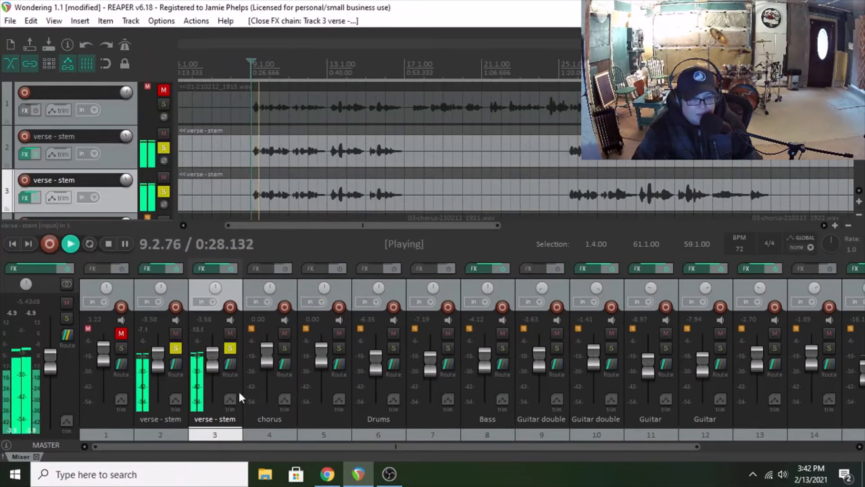
left_click_drag(212, 353, 209, 371)
left_click_drag(159, 355, 159, 359)
left_click_drag(213, 370, 158, 355)
left_click(109, 243)
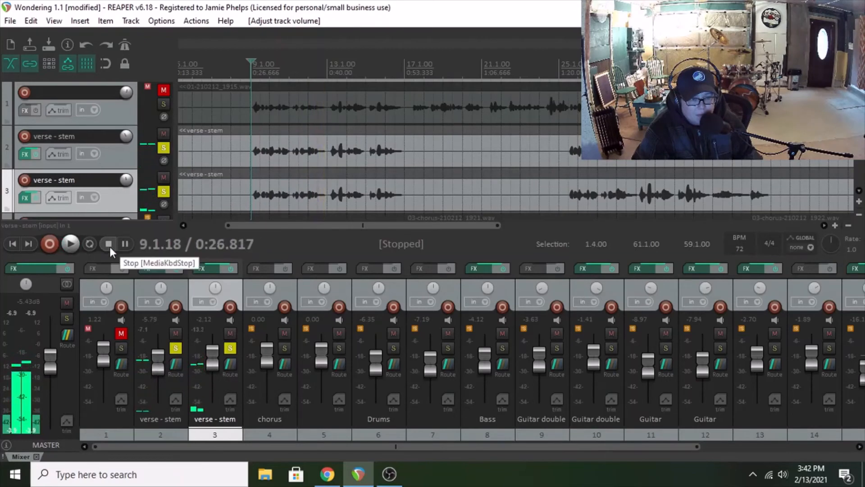
Step: Remove the Chorus pedal from GTR Stomp 2 on track 2, keeping only Doubler, and close the effects window
left_click(24, 154)
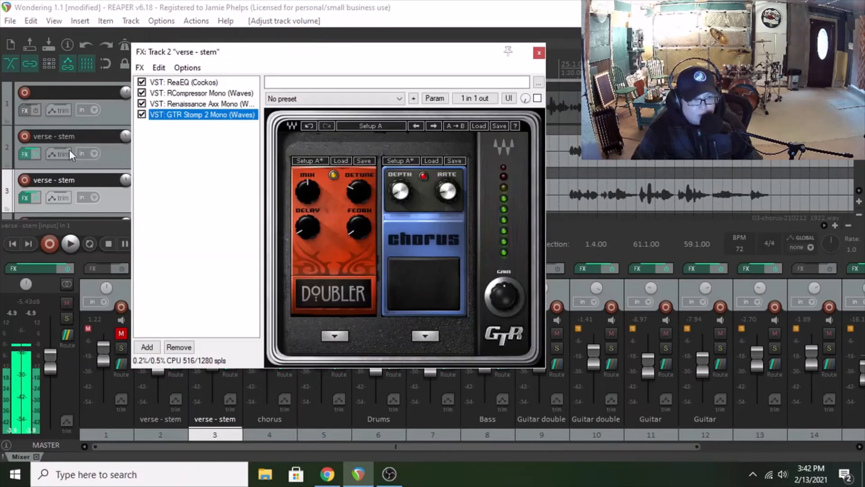
left_click(426, 336)
left_click(444, 99)
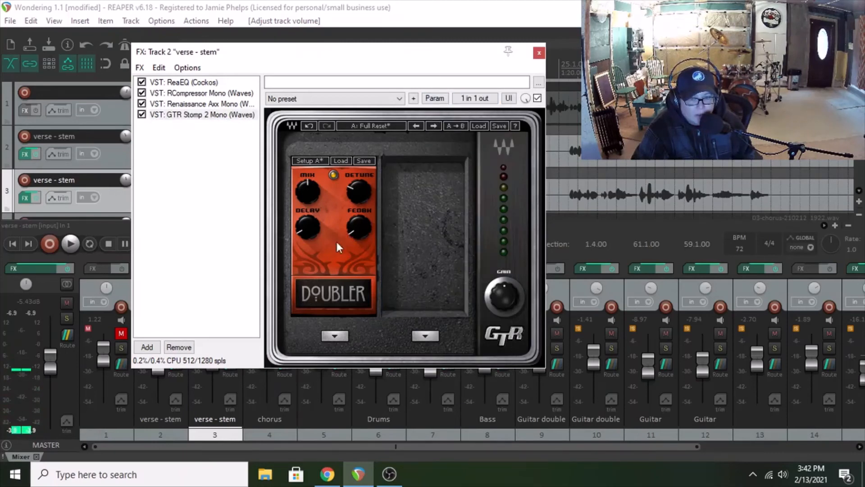
left_click(539, 53)
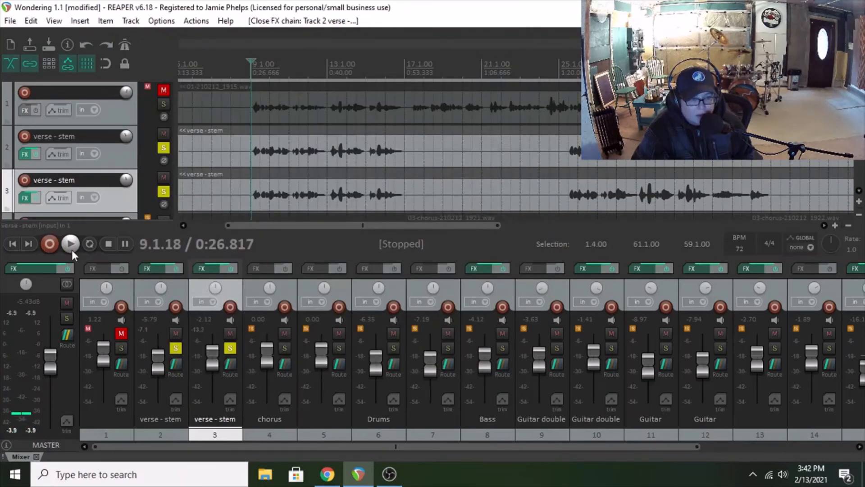
Step: During playback, set track 2 to -9.19 dB panned about 40% left and track 3 to -1.65 dB panned right
left_click(70, 244)
scroll(213, 364, "up", 1)
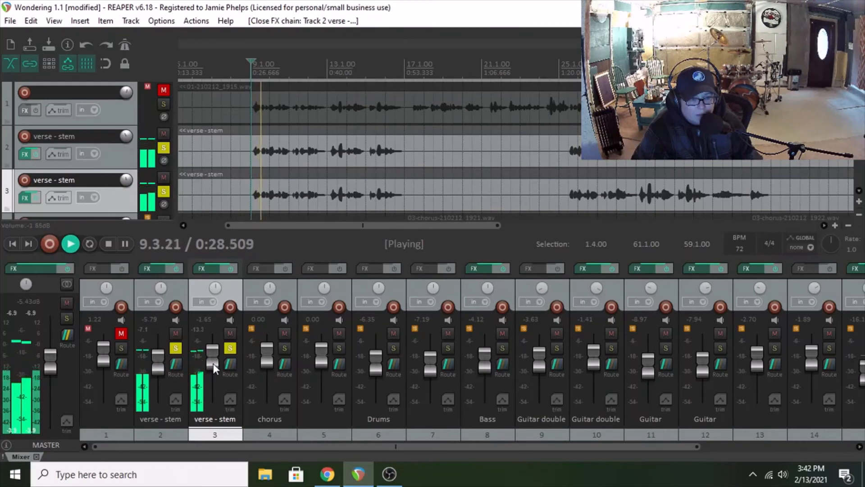
left_click_drag(162, 356, 162, 360)
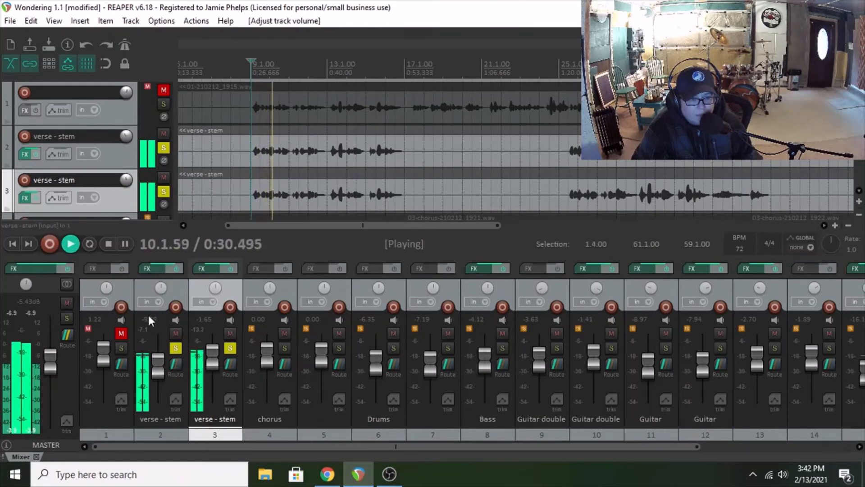
left_click_drag(161, 285, 161, 295)
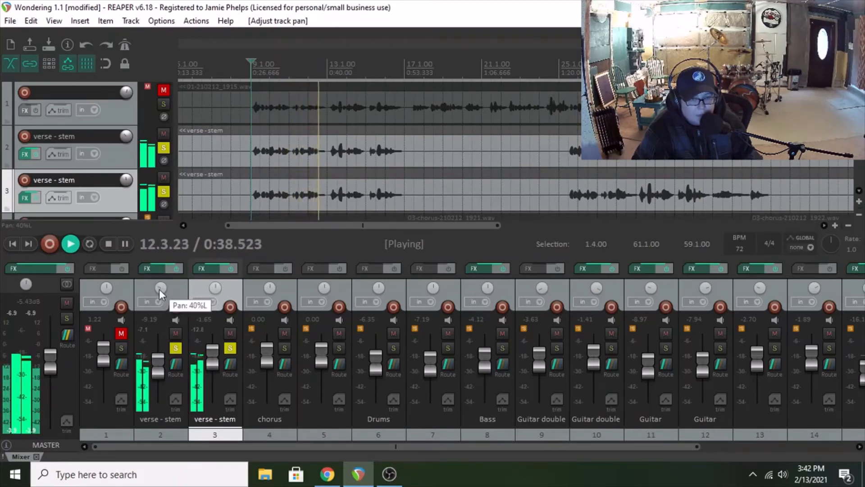
left_click_drag(215, 288, 215, 284)
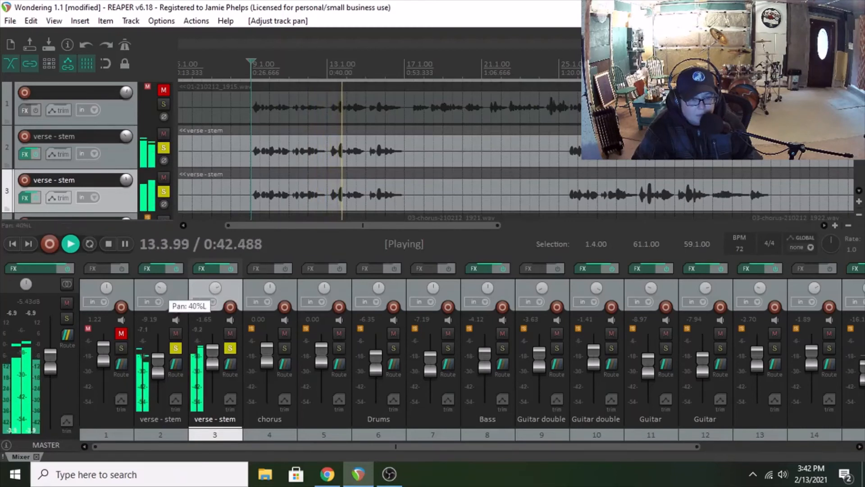
left_click(109, 243)
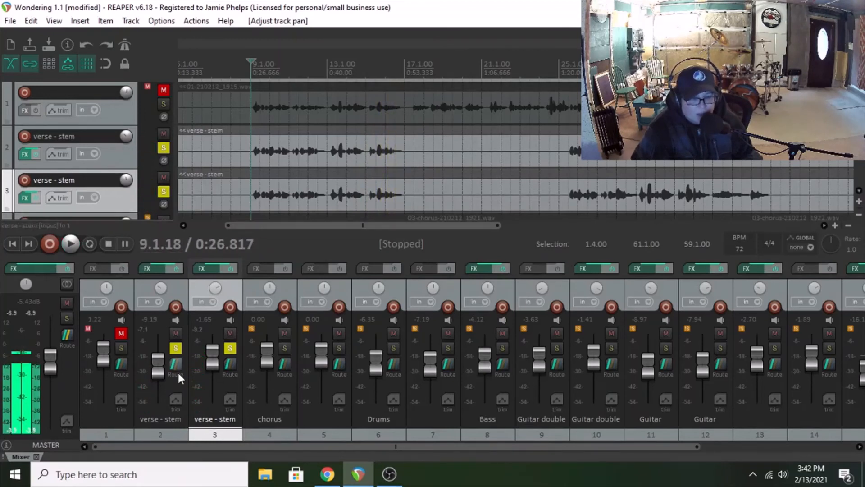
Step: Turn off solo on both verse - stem tracks and on track 18
left_click(176, 348)
left_click(230, 348)
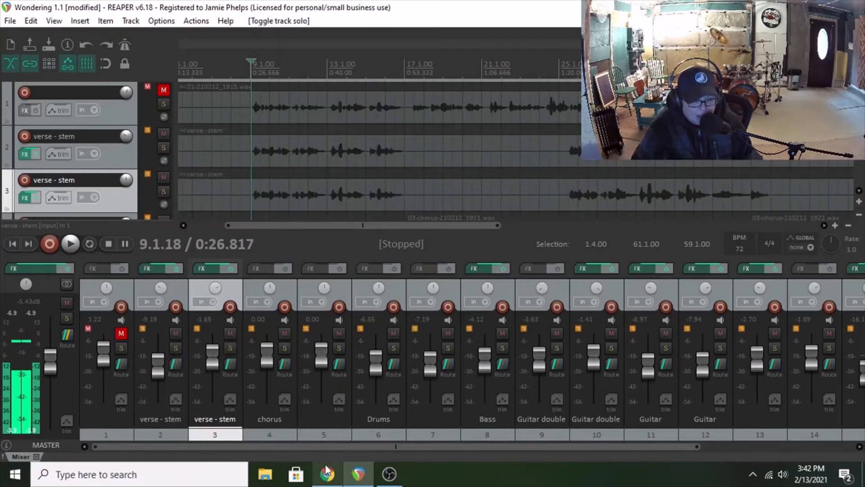
left_click_drag(328, 448, 479, 447)
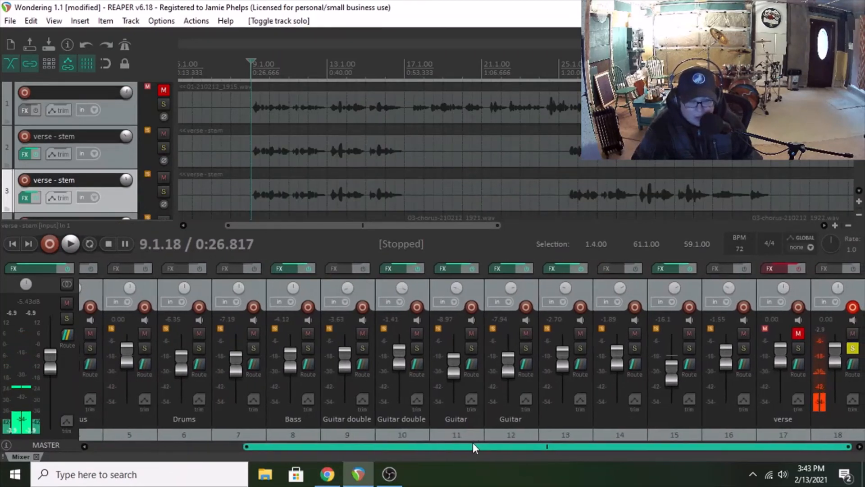
left_click(852, 348)
left_click_drag(403, 444, 207, 312)
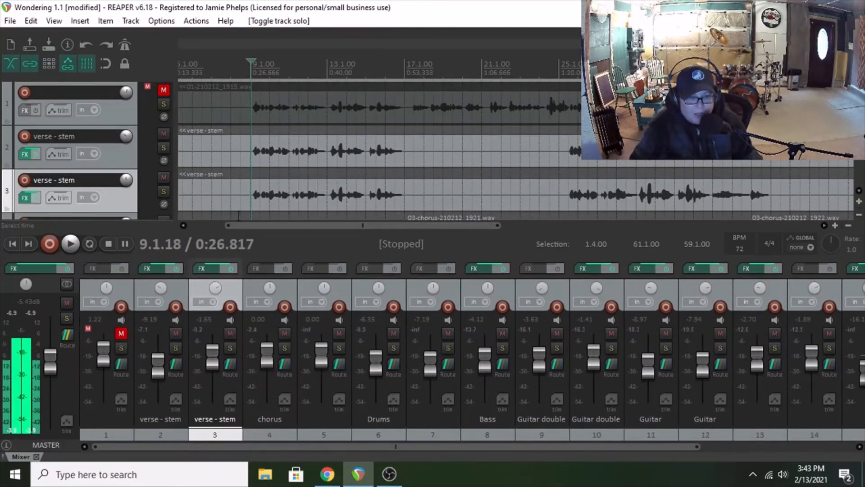
Step: Examine the GTR Amp Mono effect on track 15, and close its effects window
left_click_drag(229, 225, 195, 226)
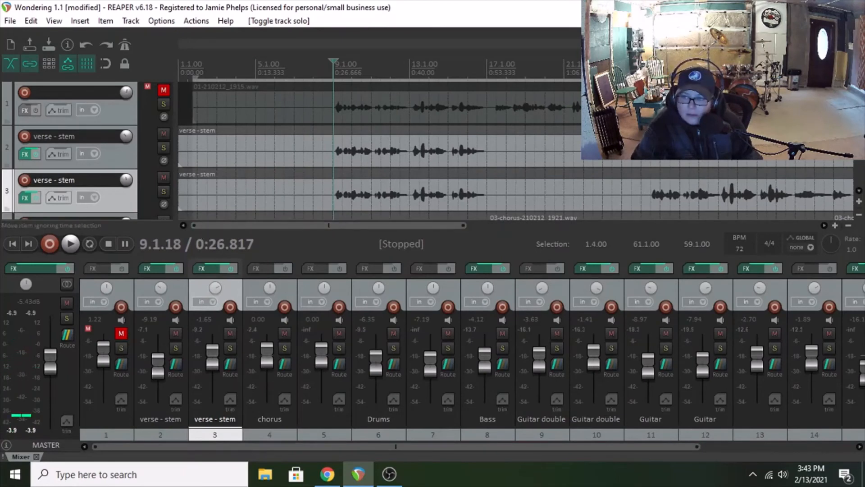
scroll(854, 163, "down", 10)
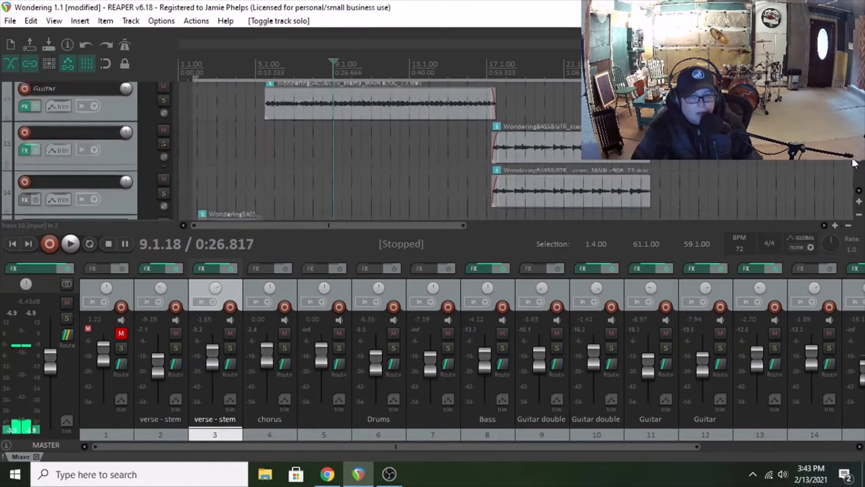
scroll(855, 163, "down", 3)
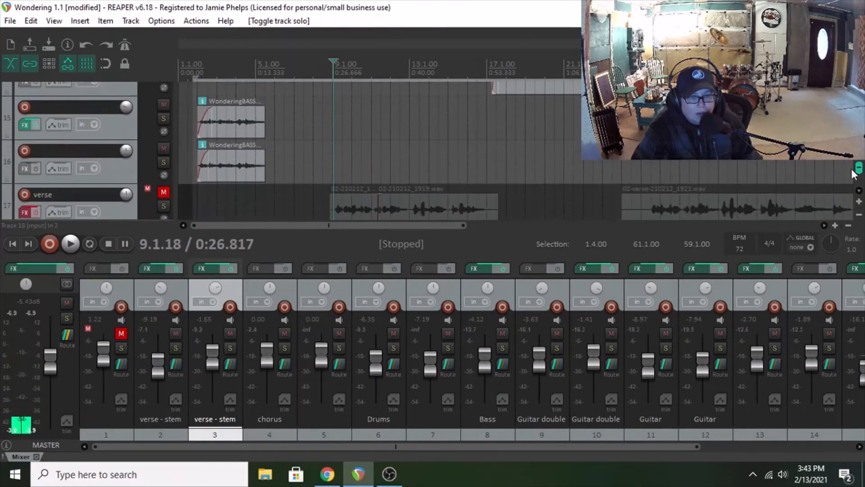
left_click(25, 123)
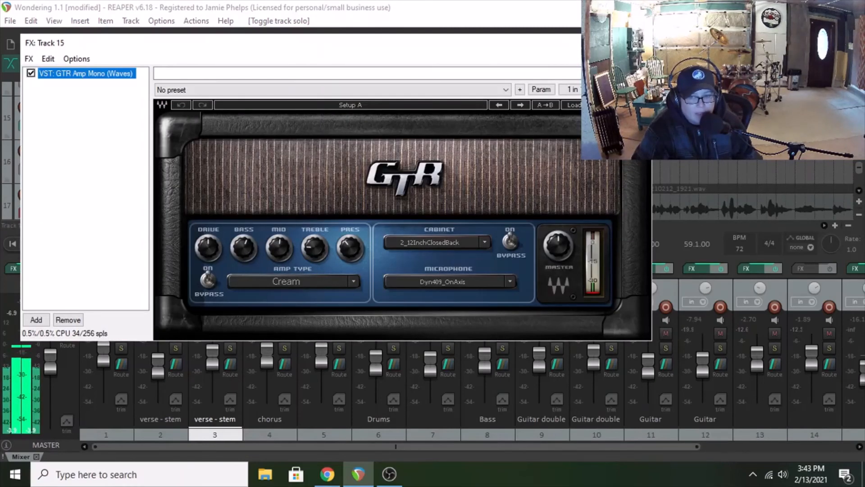
left_click(640, 43)
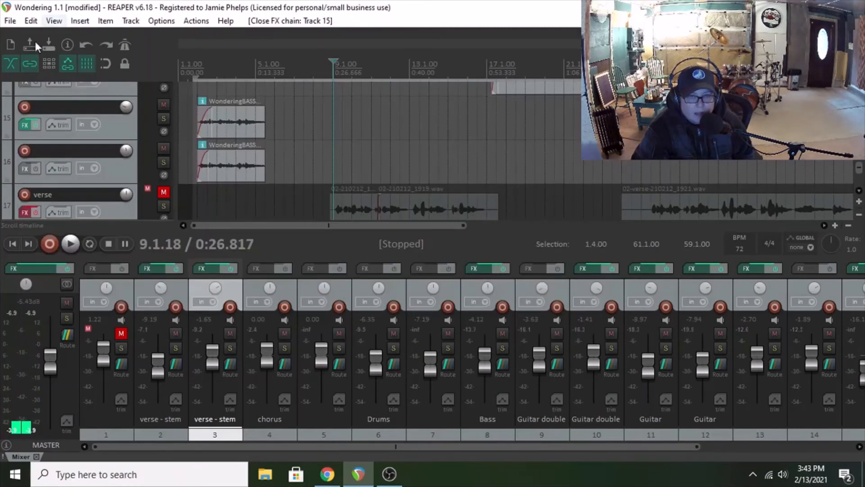
Step: Solo track 15, play it from the start of its clip, stop playback, and turn the solo off
left_click(164, 118)
left_click(197, 137)
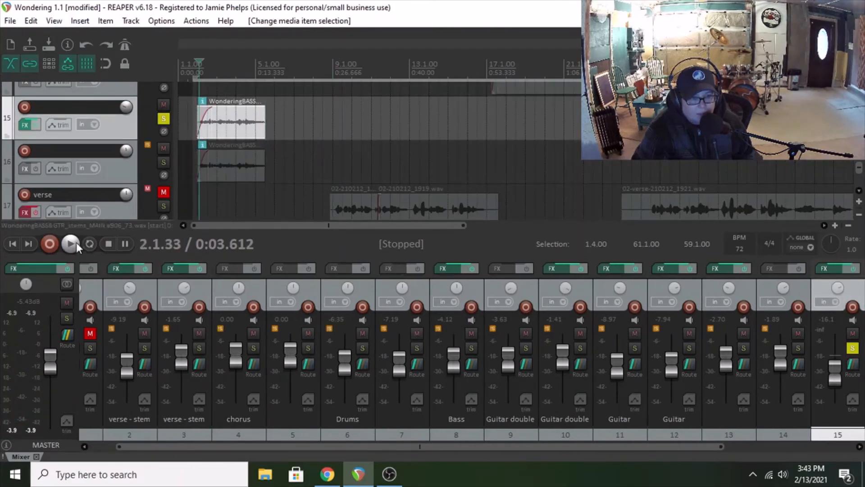
left_click(75, 243)
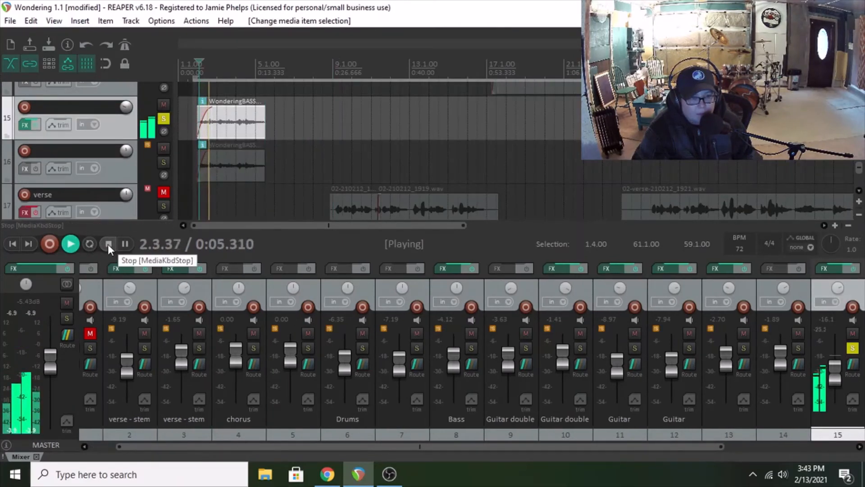
left_click(108, 244)
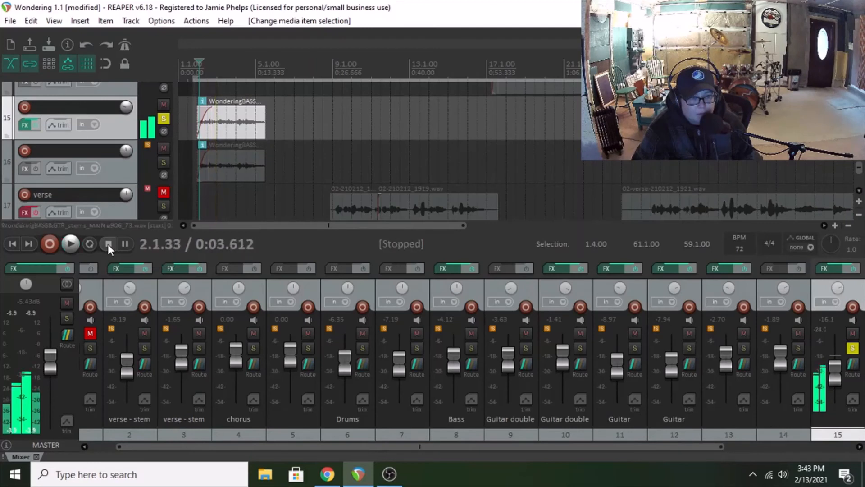
left_click(163, 117)
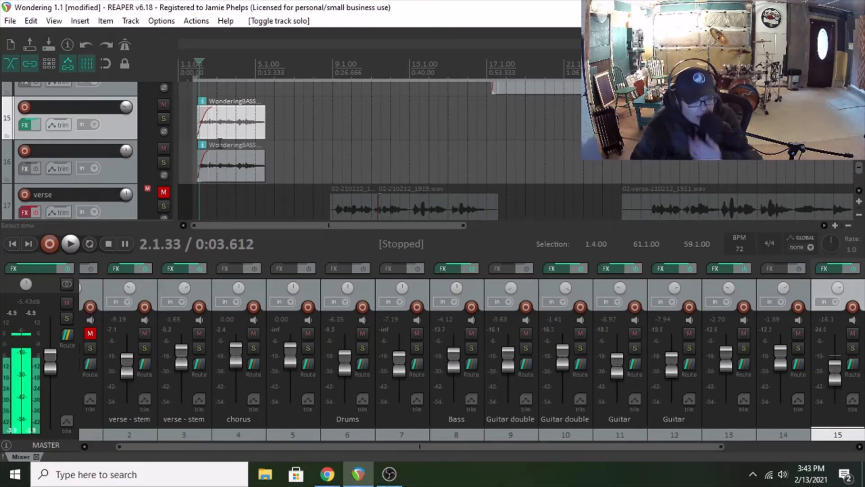
Step: Solo tracks 15 and 16 together, play them from the clip start, stop, and turn off both solos
left_click(161, 119)
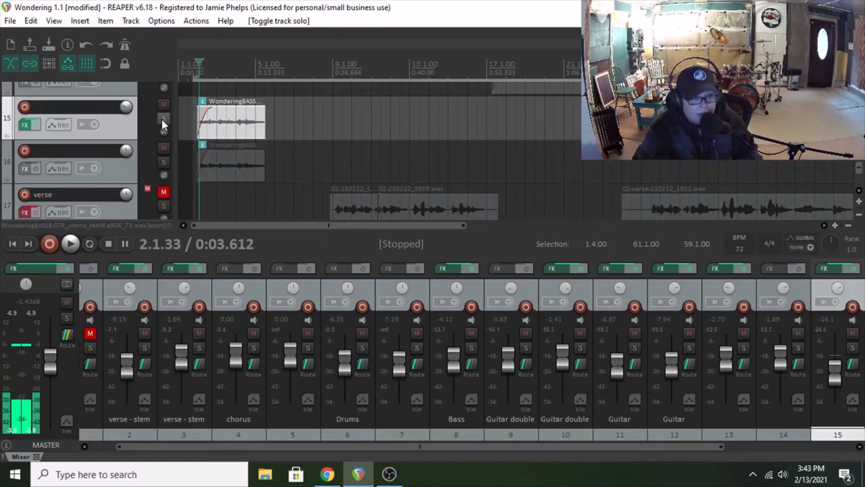
left_click(164, 162)
left_click(71, 243)
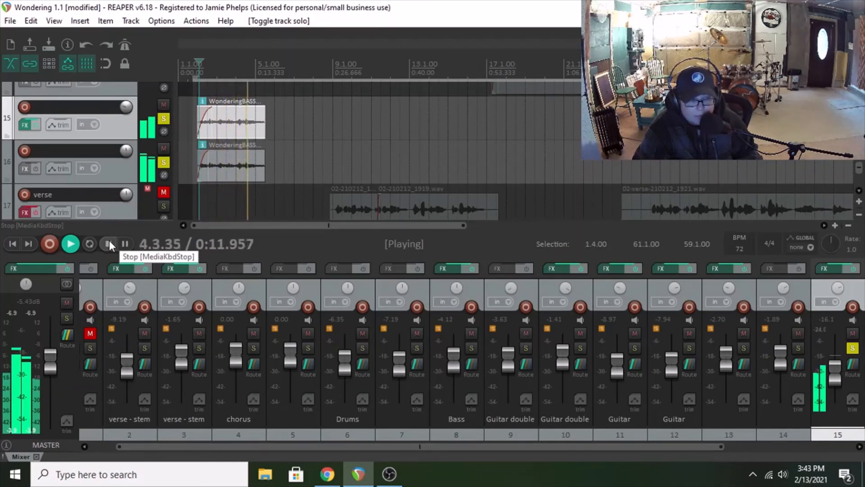
left_click(109, 241)
left_click(162, 163)
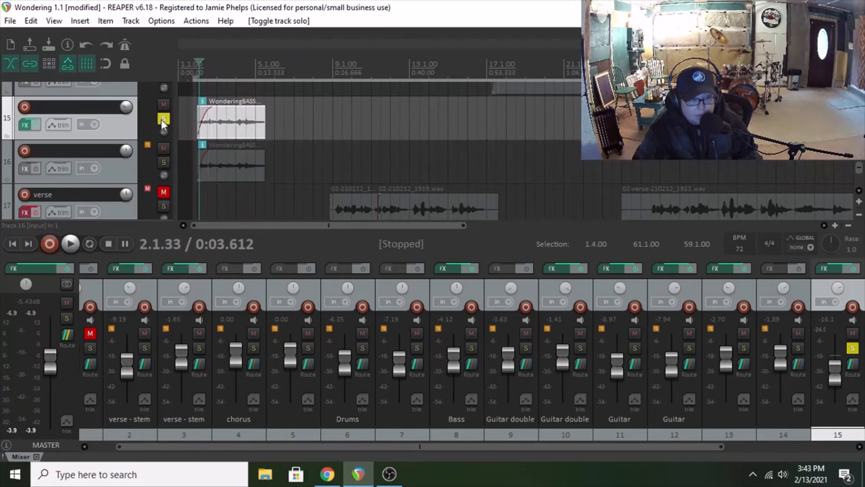
left_click(162, 119)
Step: Mute the chorus track
left_click_drag(859, 164, 860, 93)
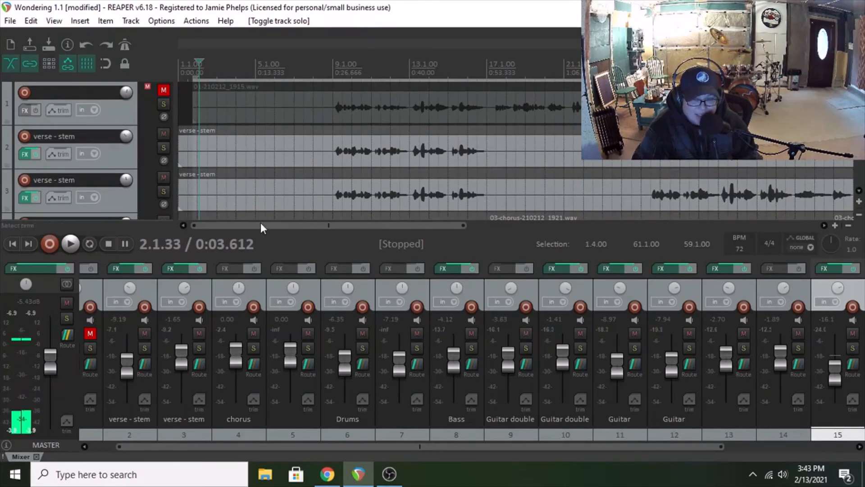
scroll(514, 149, "down", 2)
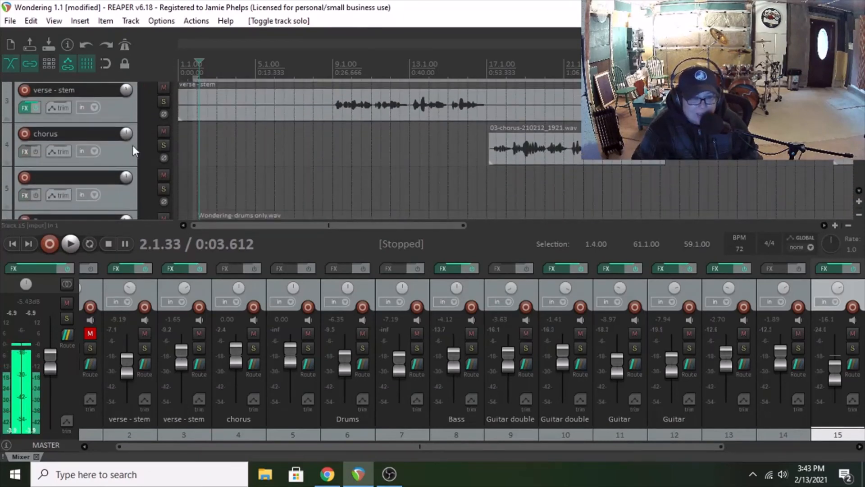
left_click(166, 130)
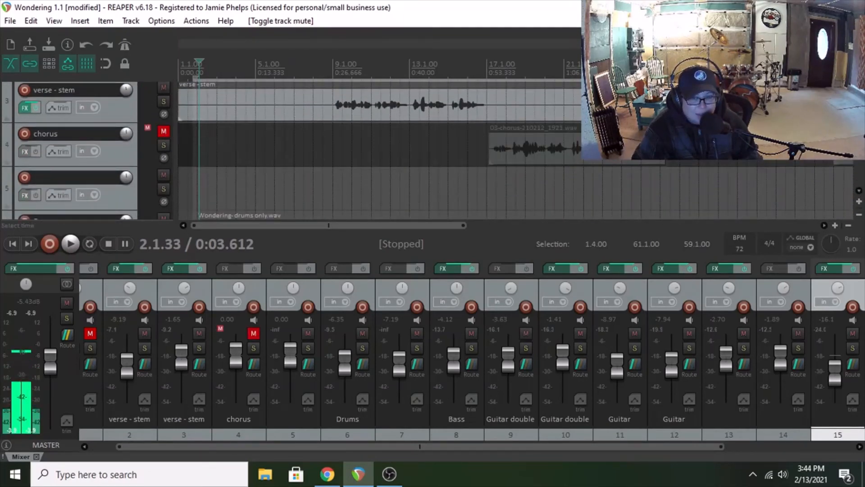
Step: Play the full mix from just before the verse, setting verse - stem track 2 to -12.9 dB and track 3 to -3.78 dB
scroll(513, 148, "up", 2)
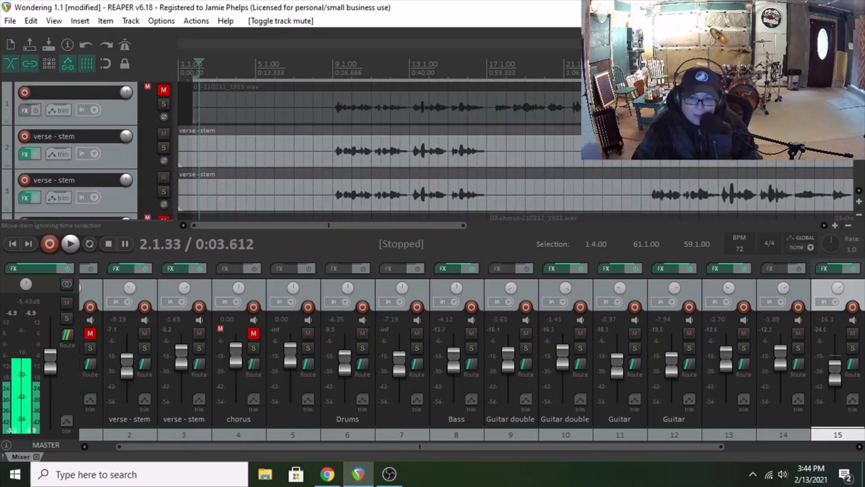
left_click(324, 130)
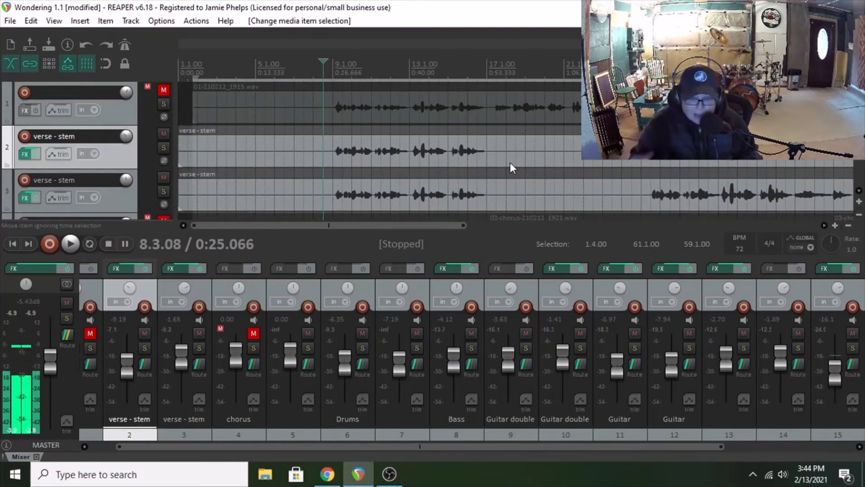
left_click(69, 244)
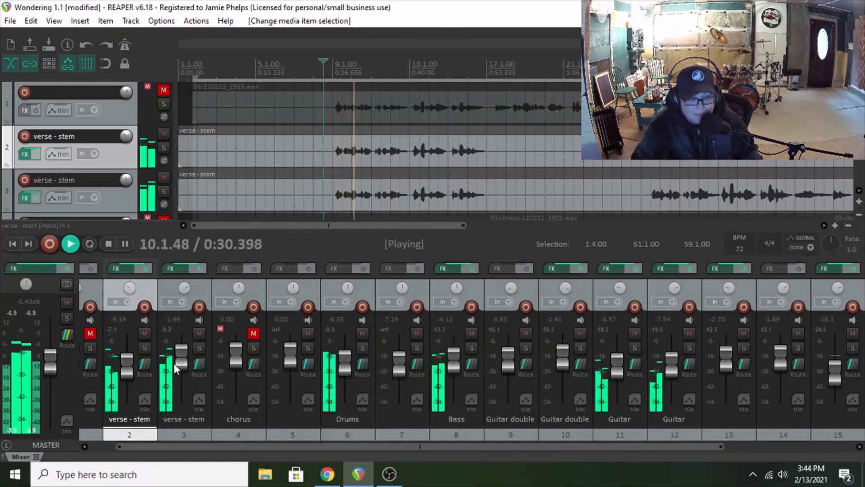
left_click_drag(182, 363, 182, 366)
left_click_drag(128, 361, 129, 374)
left_click_drag(182, 355, 184, 358)
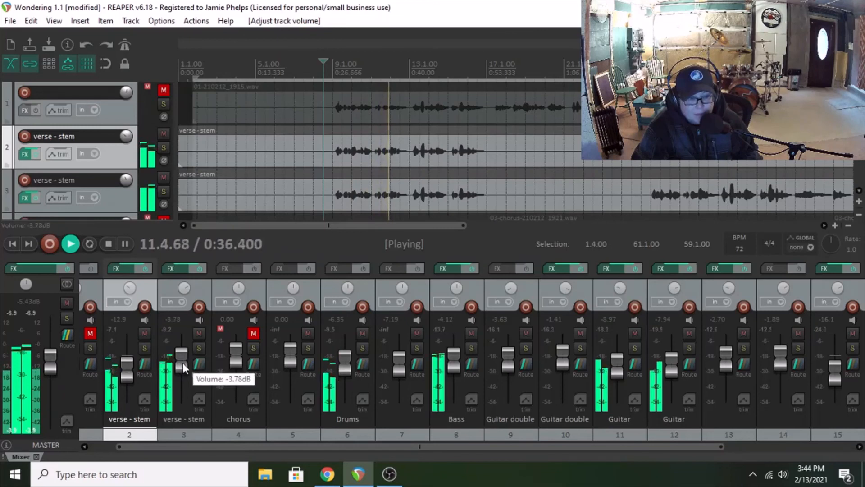
mouse_move(184, 355)
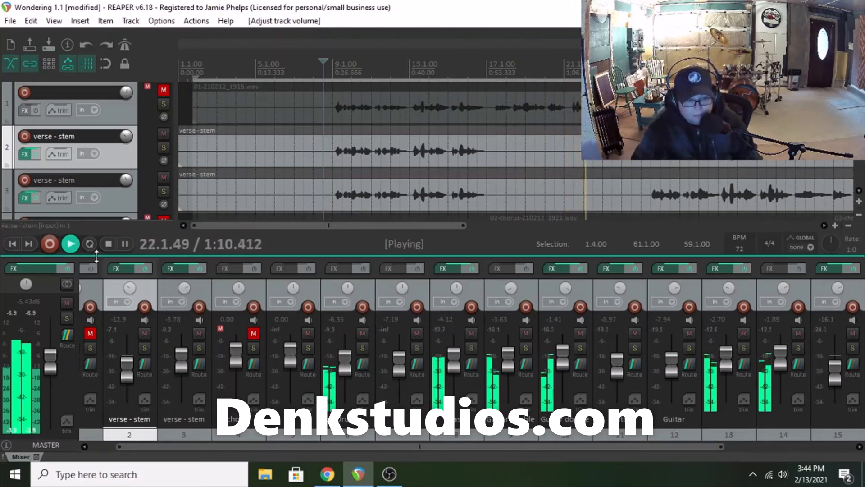
left_click_drag(302, 449, 480, 448)
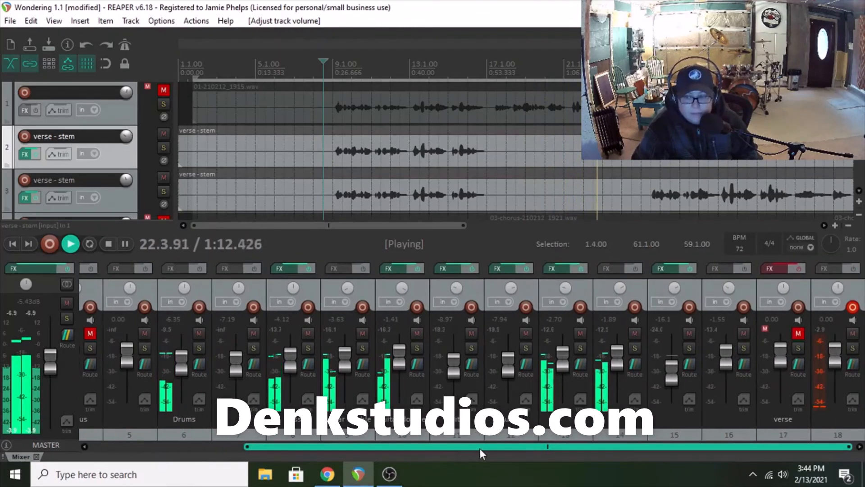